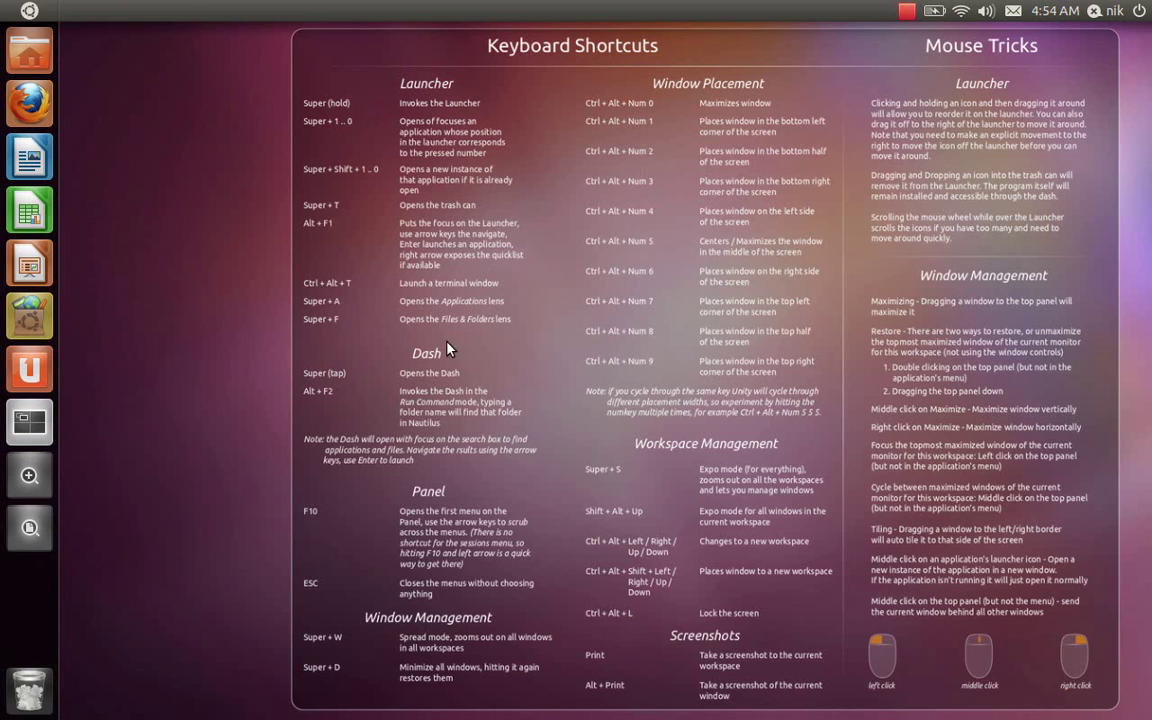
pyautogui.press('super')
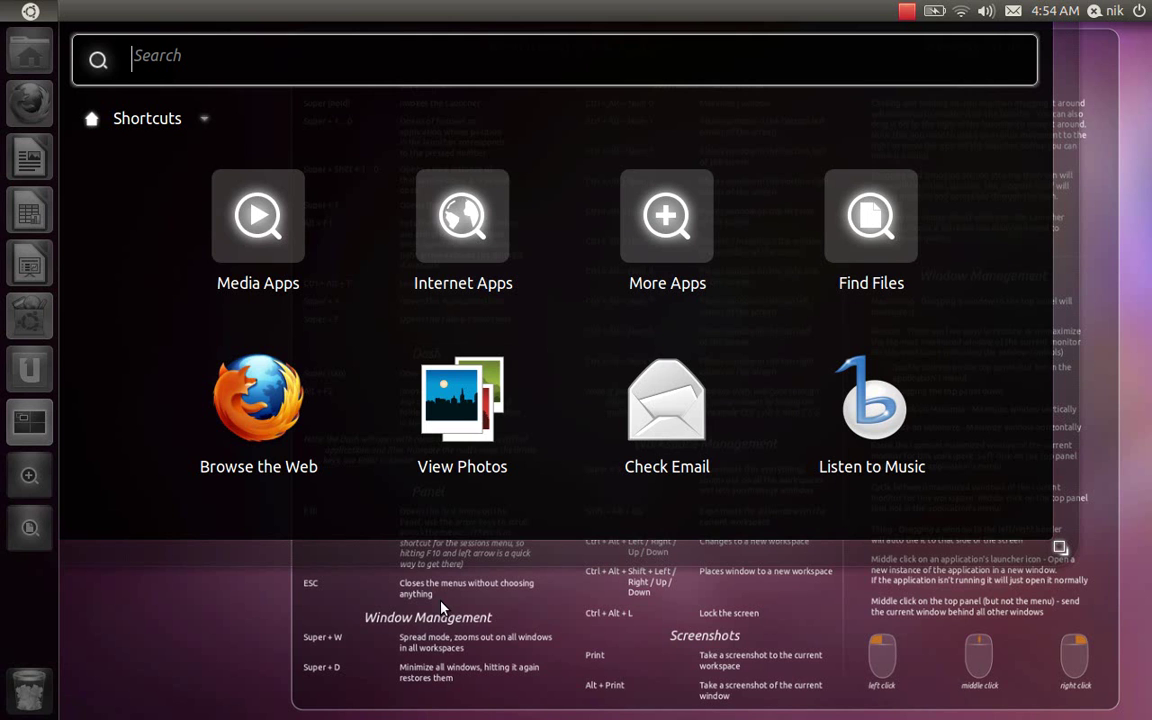
pyautogui.press('super')
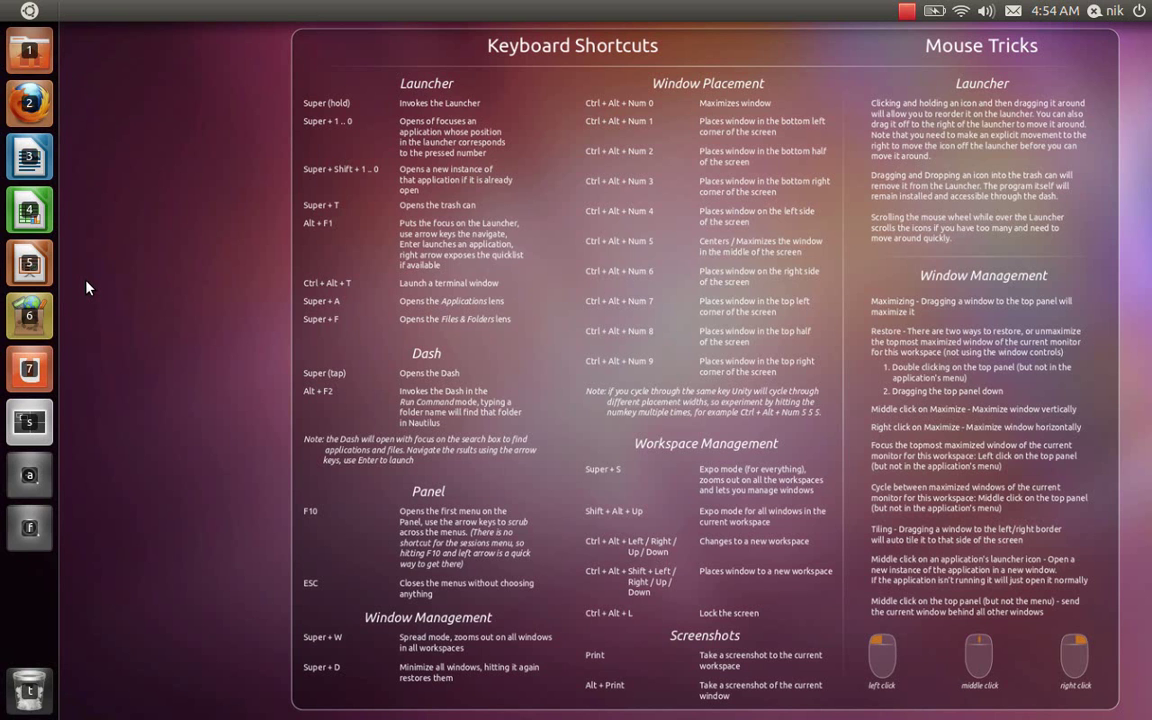
pyautogui.press('super+1')
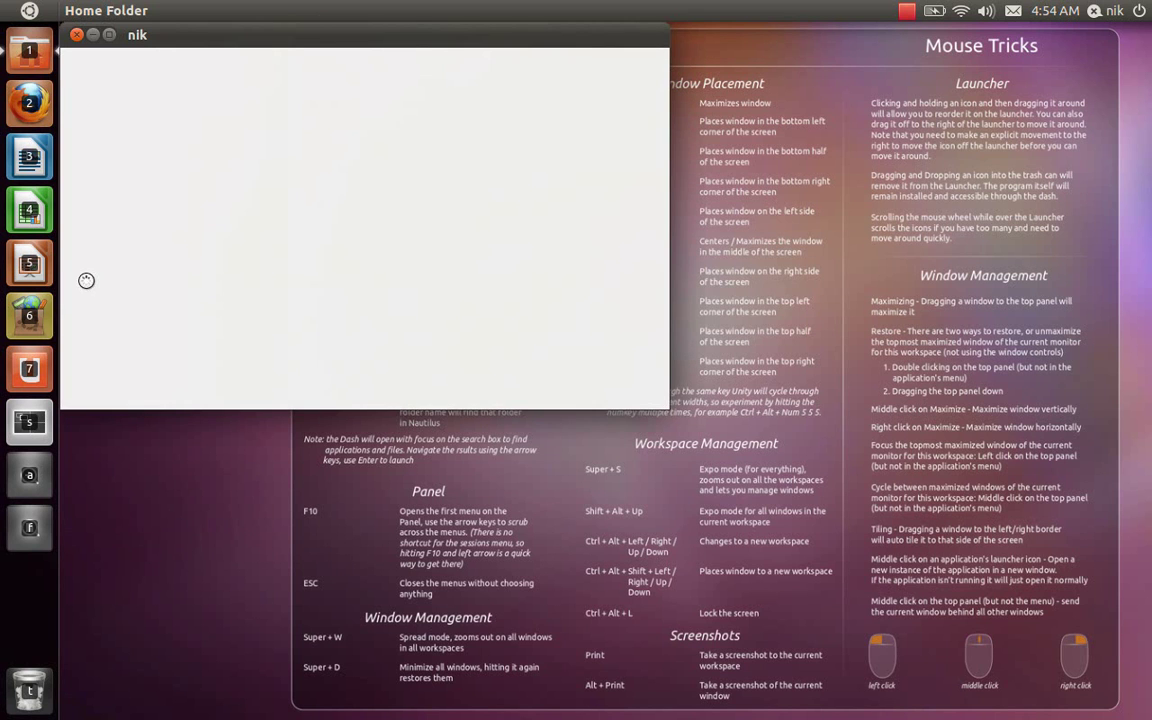
pyautogui.moveTo(300, 26); pyautogui.dragTo(392, 68)
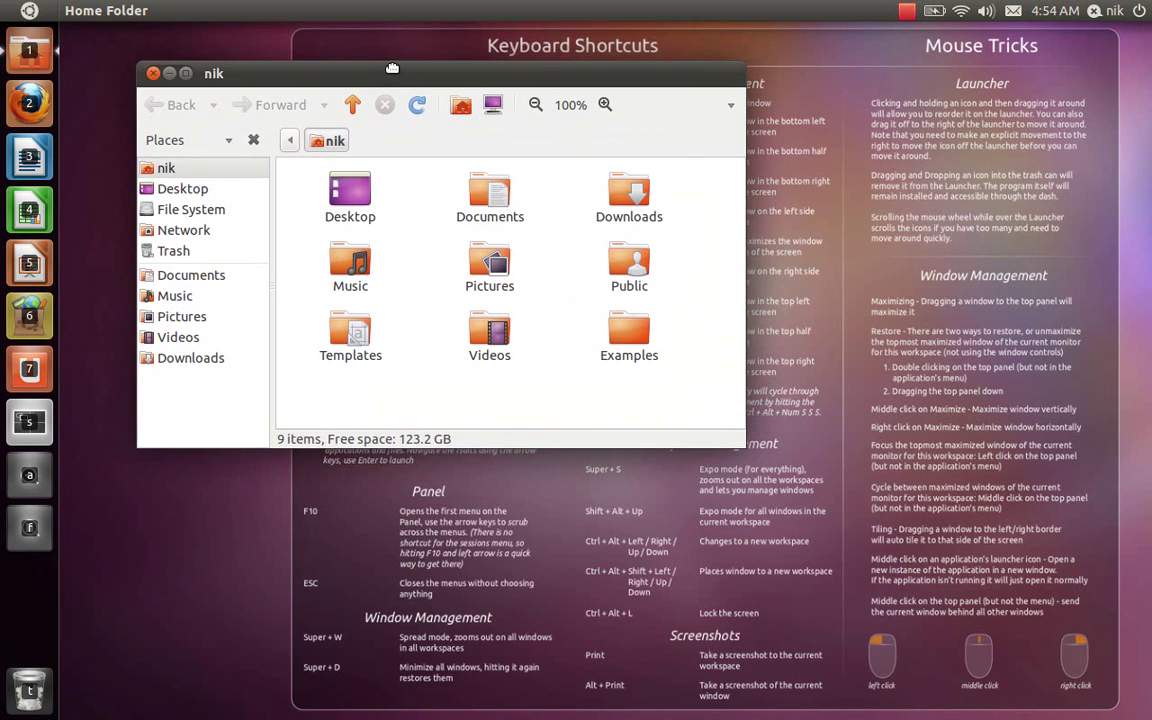
pyautogui.write('1')
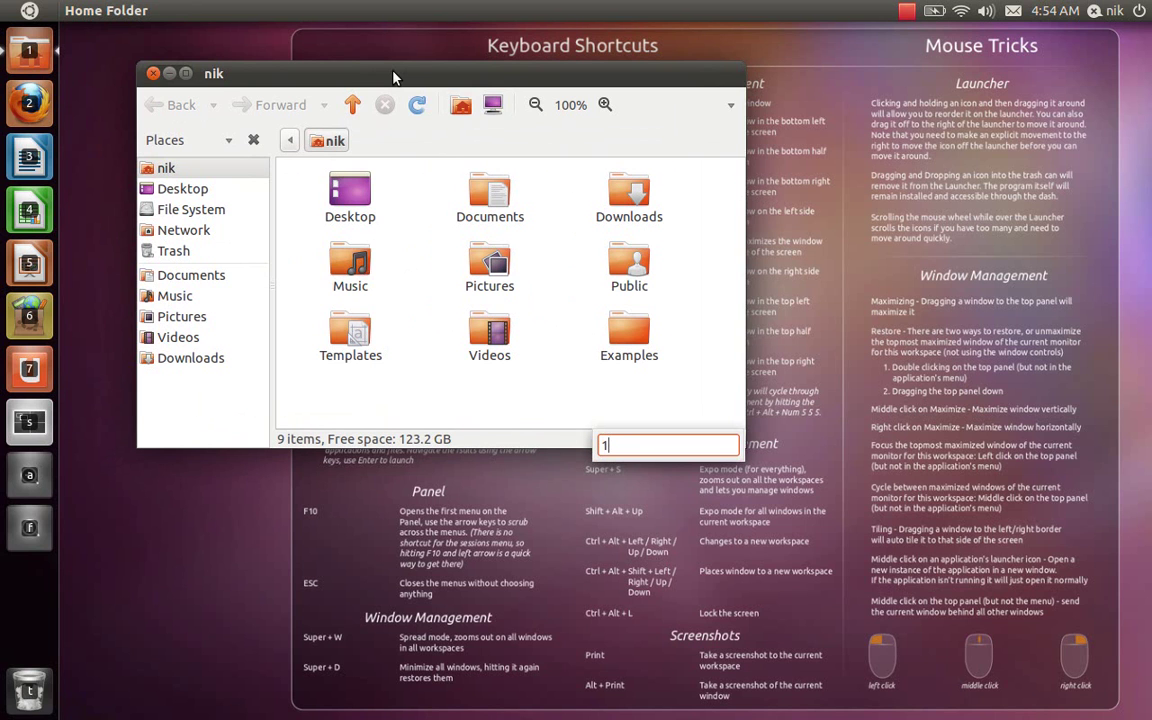
pyautogui.moveTo(393, 77); pyautogui.dragTo(481, 96)
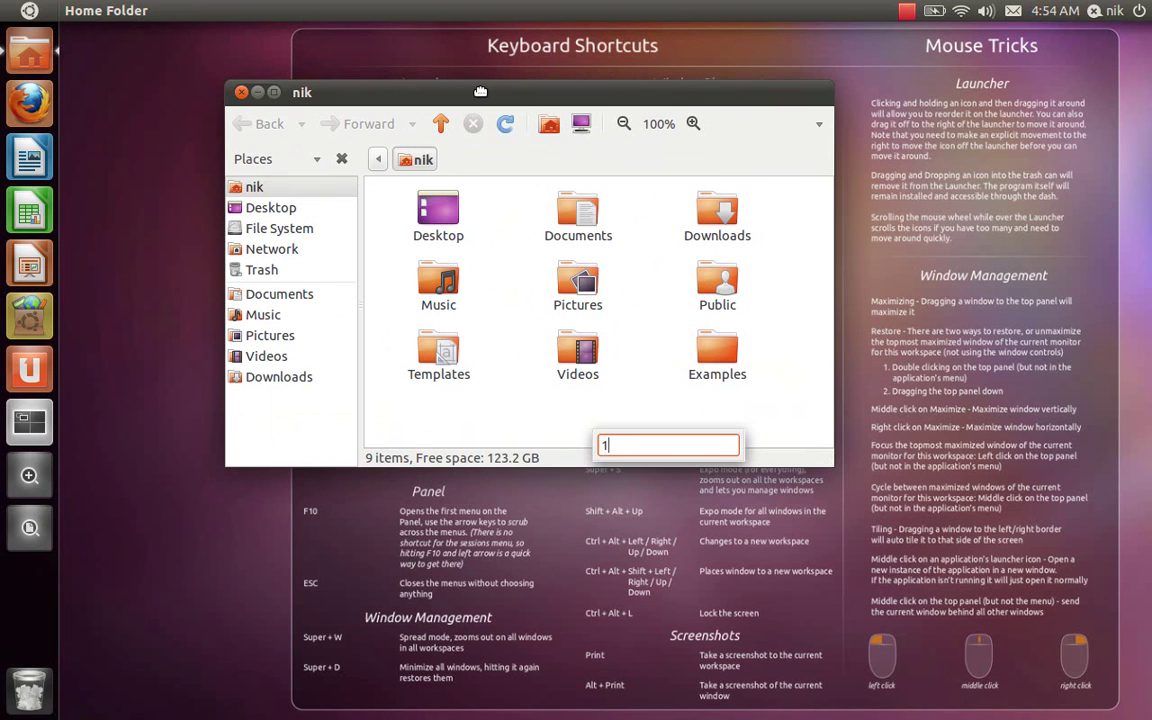
pyautogui.middleClick(35, 57)
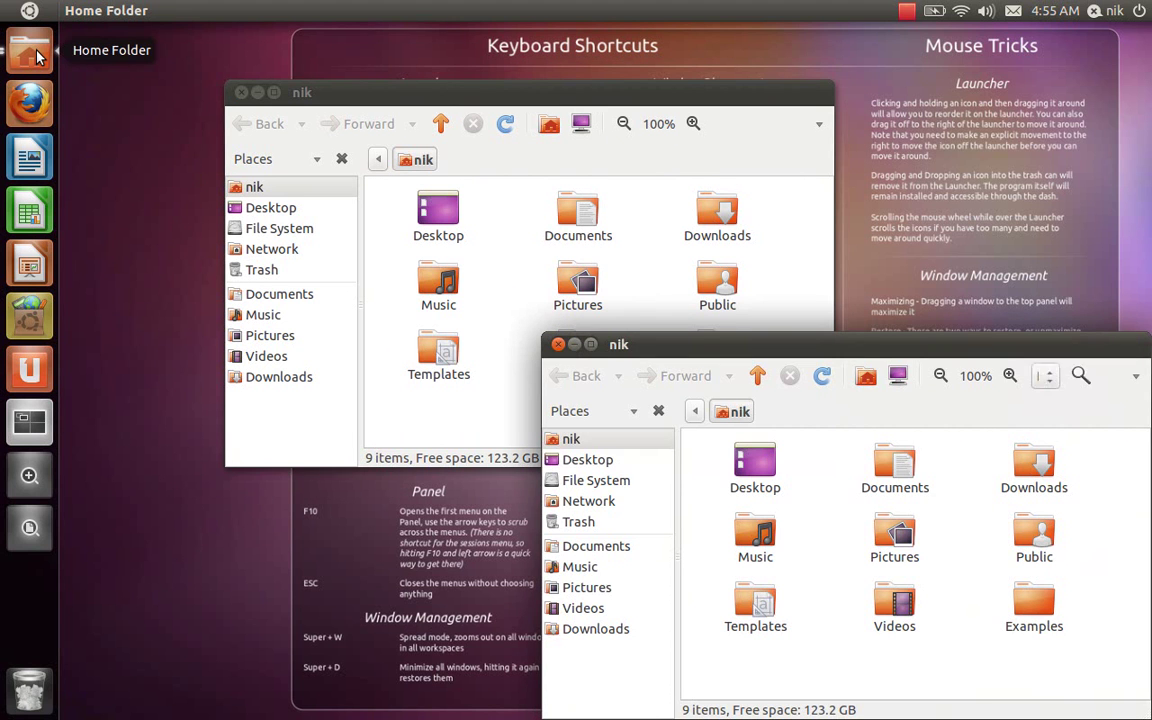
pyautogui.click(559, 346)
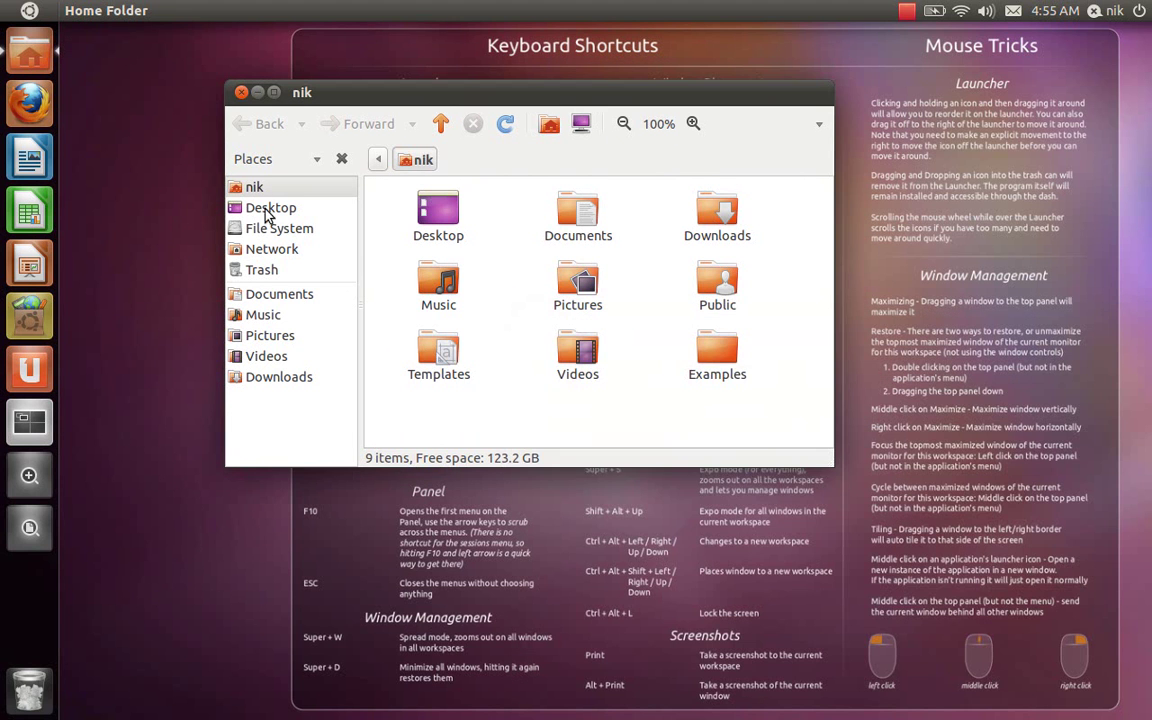
pyautogui.click(241, 93)
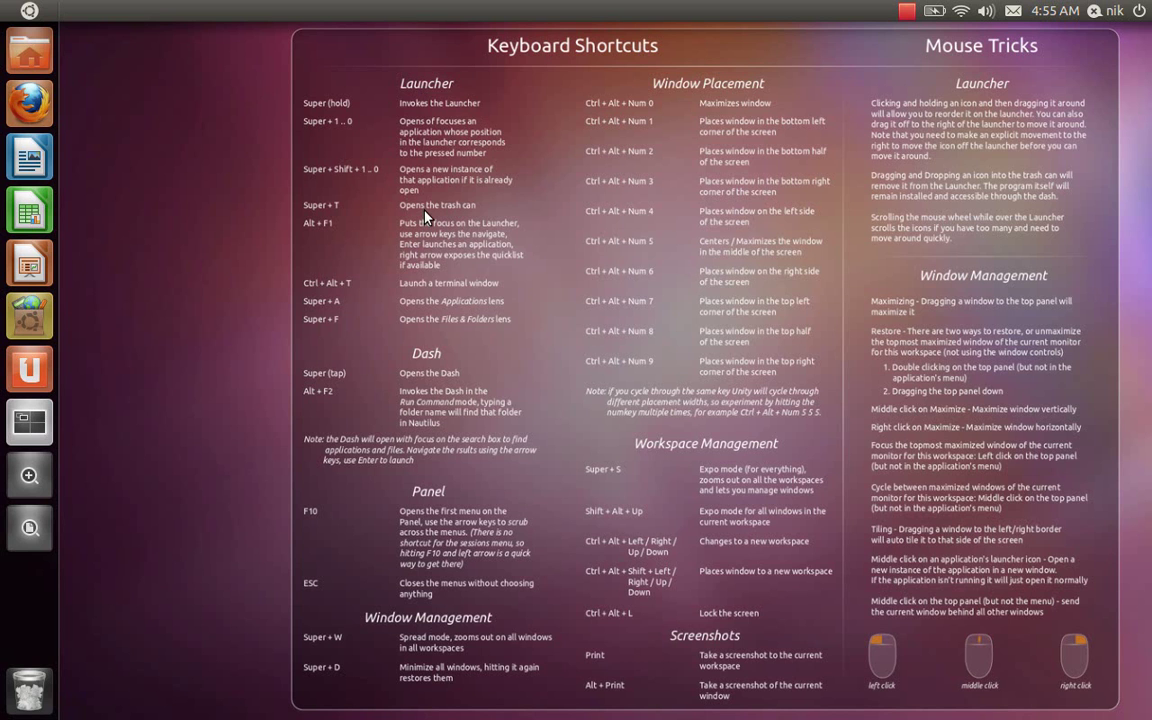
pyautogui.press('super+1')
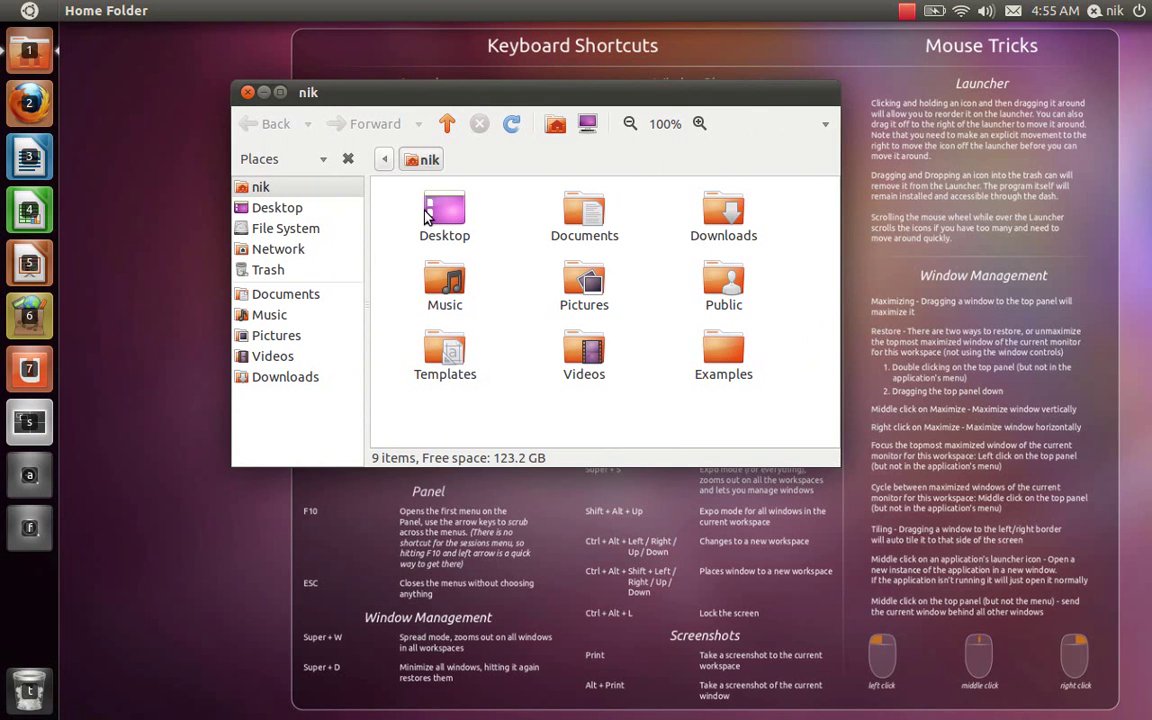
pyautogui.press('super+shift+1')
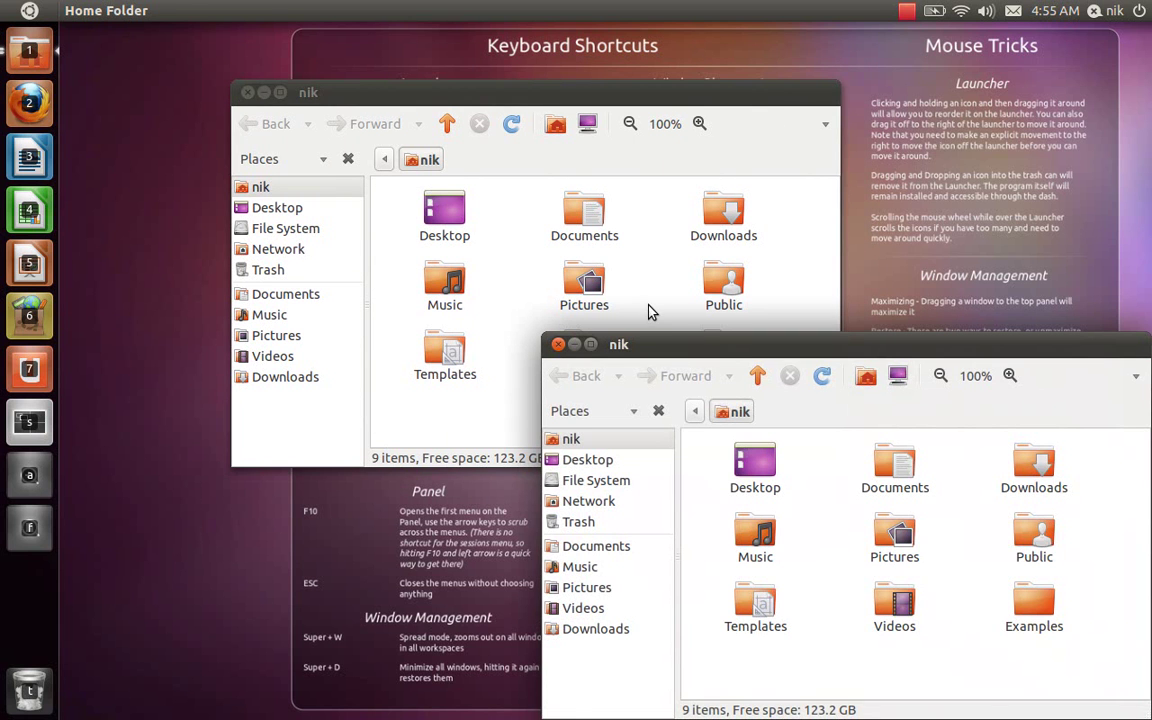
pyautogui.moveTo(692, 343); pyautogui.dragTo(527, 204)
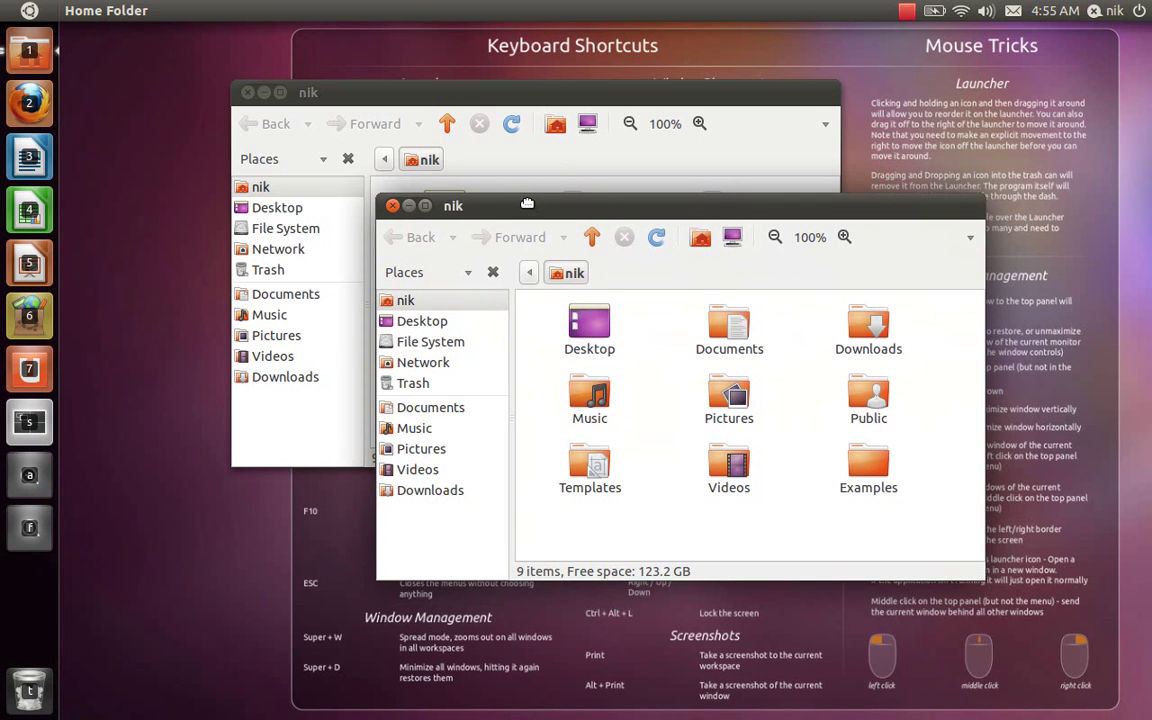
pyautogui.moveTo(527, 204); pyautogui.dragTo(352, 170)
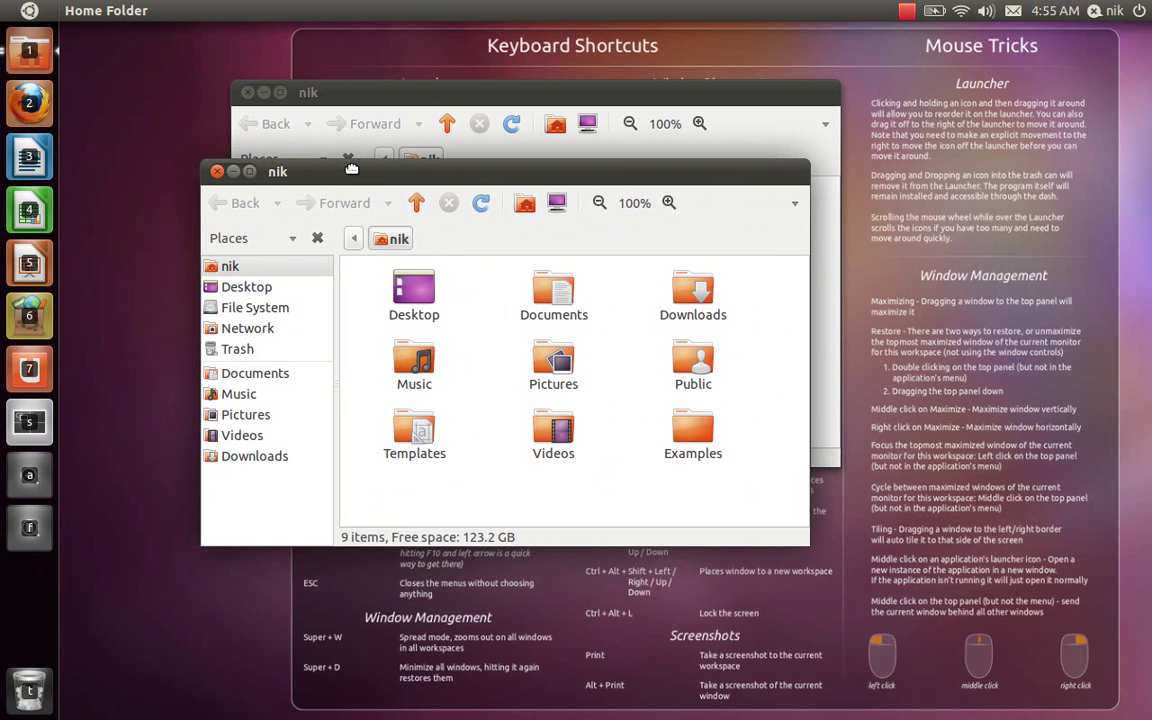
pyautogui.moveTo(352, 170); pyautogui.dragTo(308, 175)
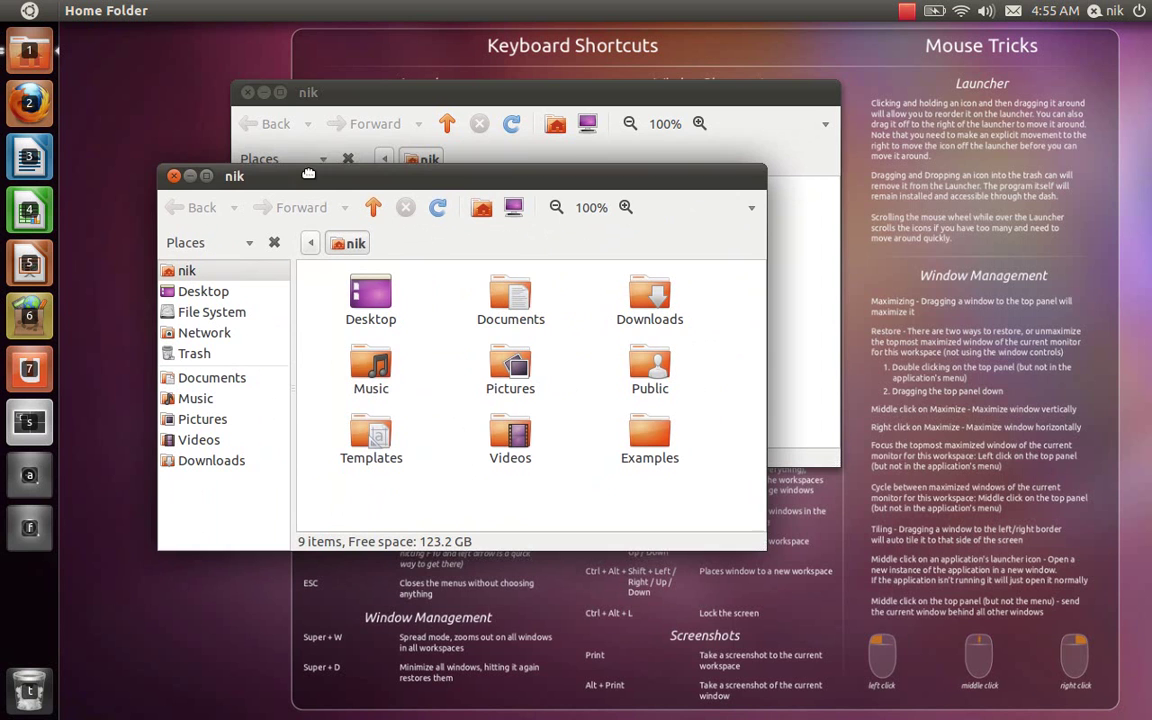
pyautogui.click(174, 175)
pyautogui.click(248, 92)
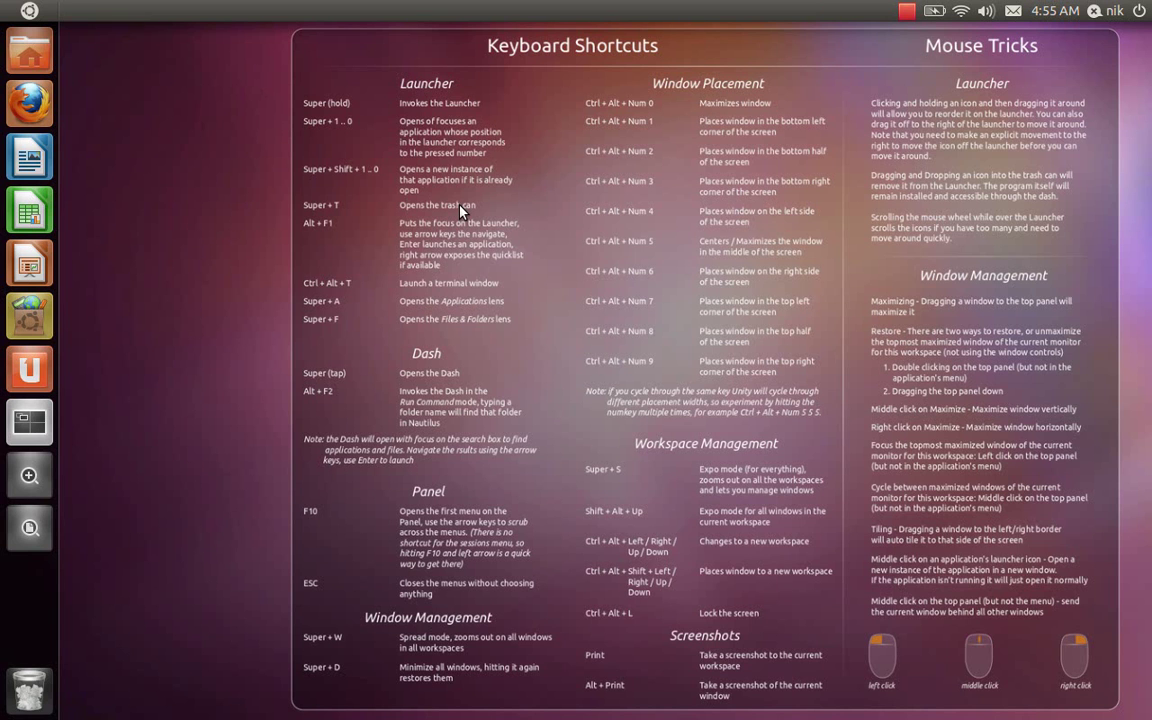
pyautogui.press('super')
pyautogui.press('super+t')
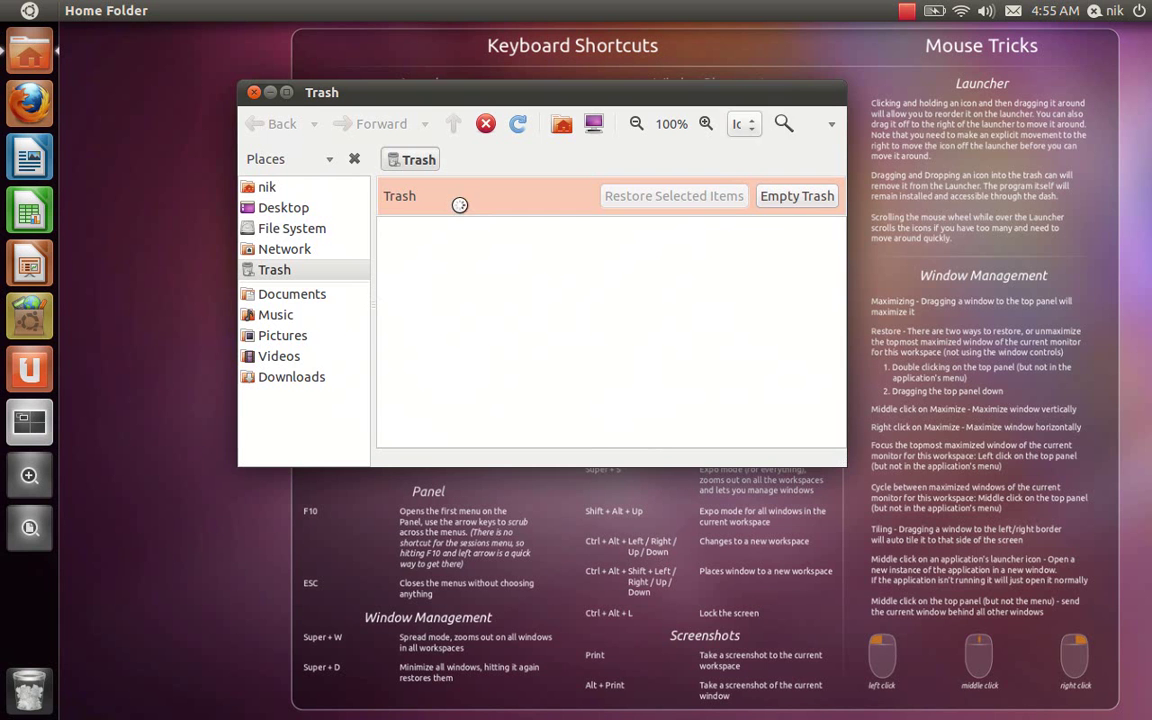
pyautogui.click(272, 92)
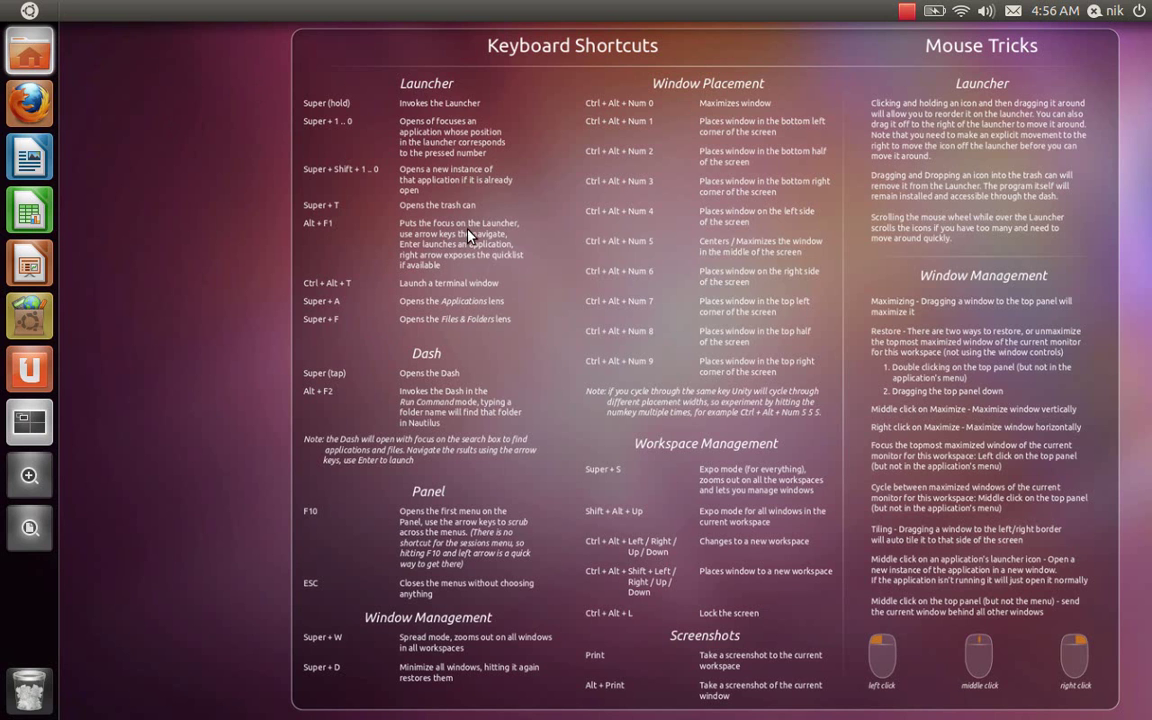
pyautogui.press('super+2')
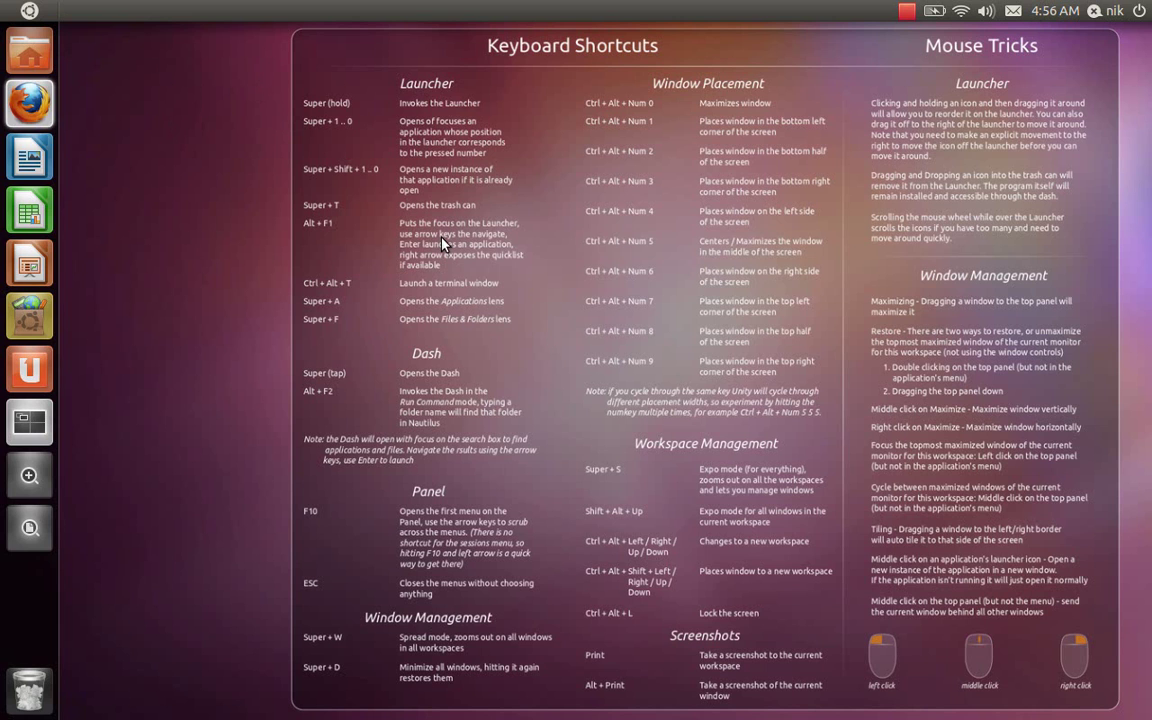
pyautogui.press('Down')
pyautogui.press('Down')
pyautogui.press('Down')
pyautogui.press('Down')
pyautogui.press('Down')
pyautogui.press('Down')
pyautogui.press('Down')
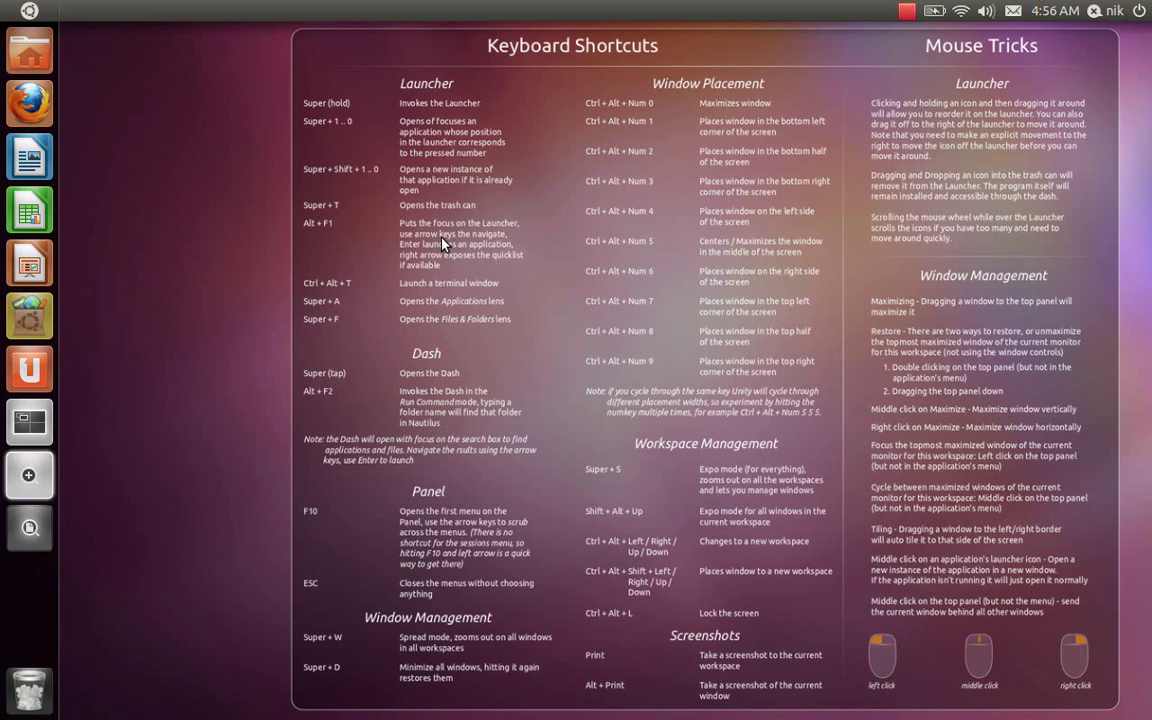
pyautogui.press('Up')
pyautogui.press('Up')
pyautogui.press('Up')
pyautogui.press('Up')
pyautogui.press('Up')
pyautogui.press('Up')
pyautogui.press('Up')
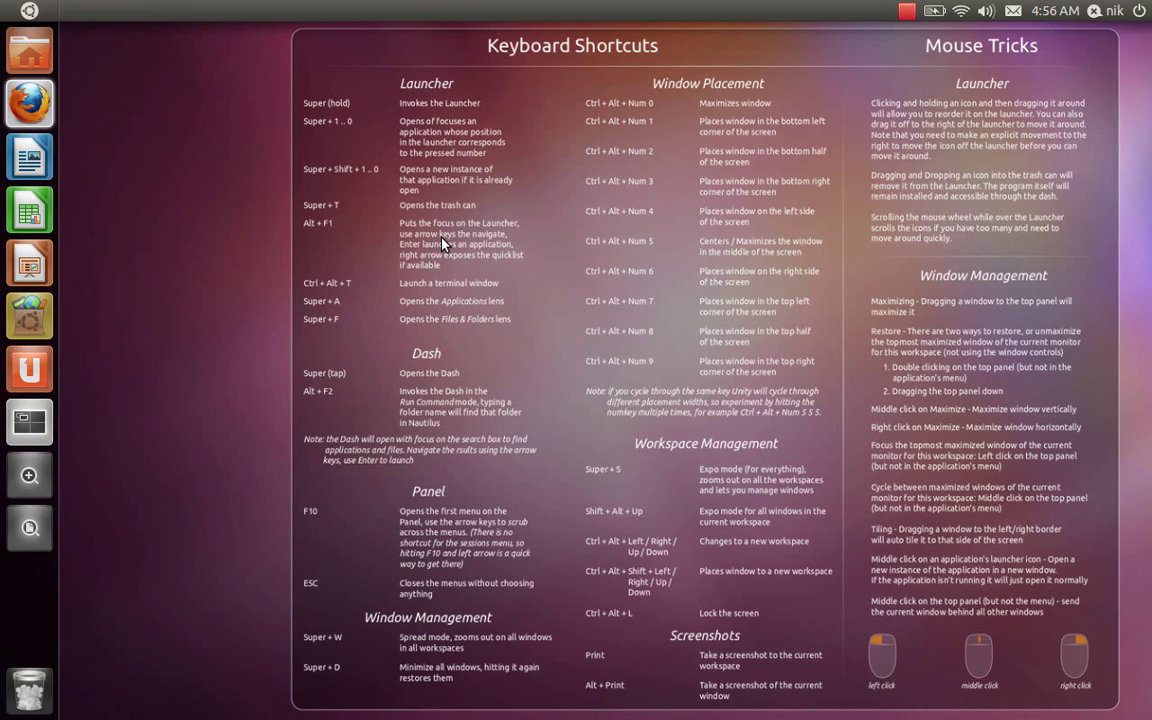
pyautogui.press('Down')
pyautogui.press('Down')
pyautogui.press('Down')
pyautogui.press('Down')
pyautogui.press('Down')
pyautogui.press('Down')
pyautogui.press('Down')
pyautogui.press('Down')
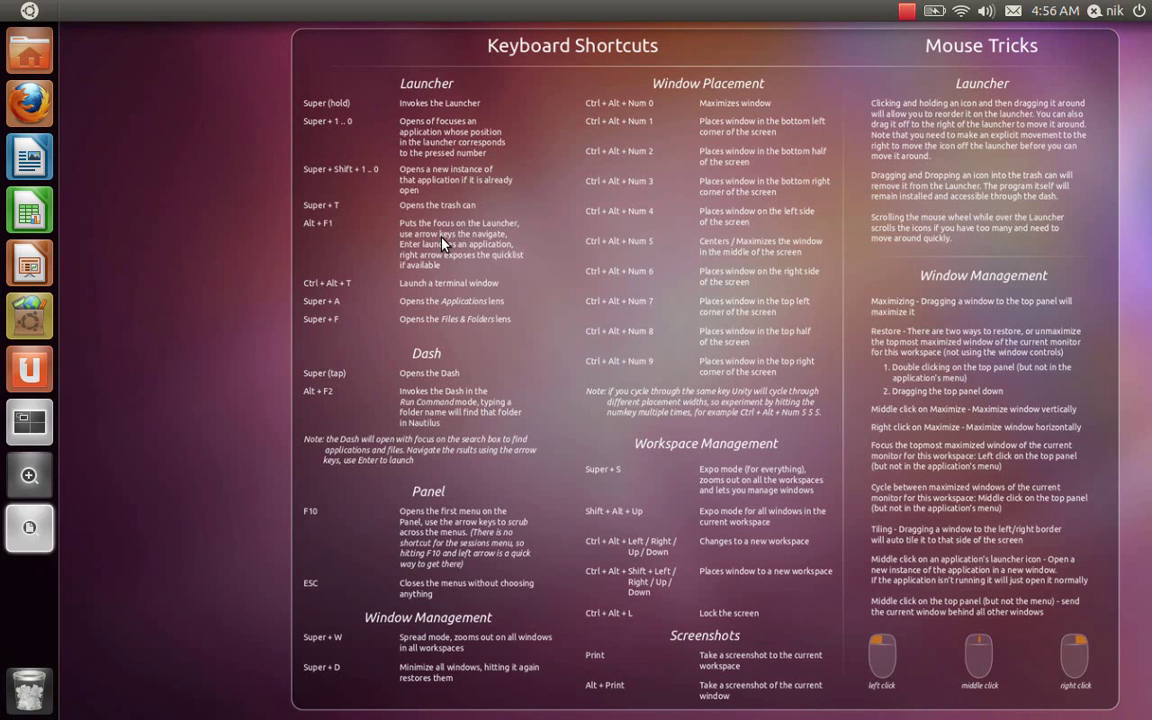
pyautogui.press('Up')
pyautogui.press('Up')
pyautogui.press('Up')
pyautogui.press('Up')
pyautogui.press('Up')
pyautogui.press('Up')
pyautogui.press('Up')
pyautogui.press('Up')
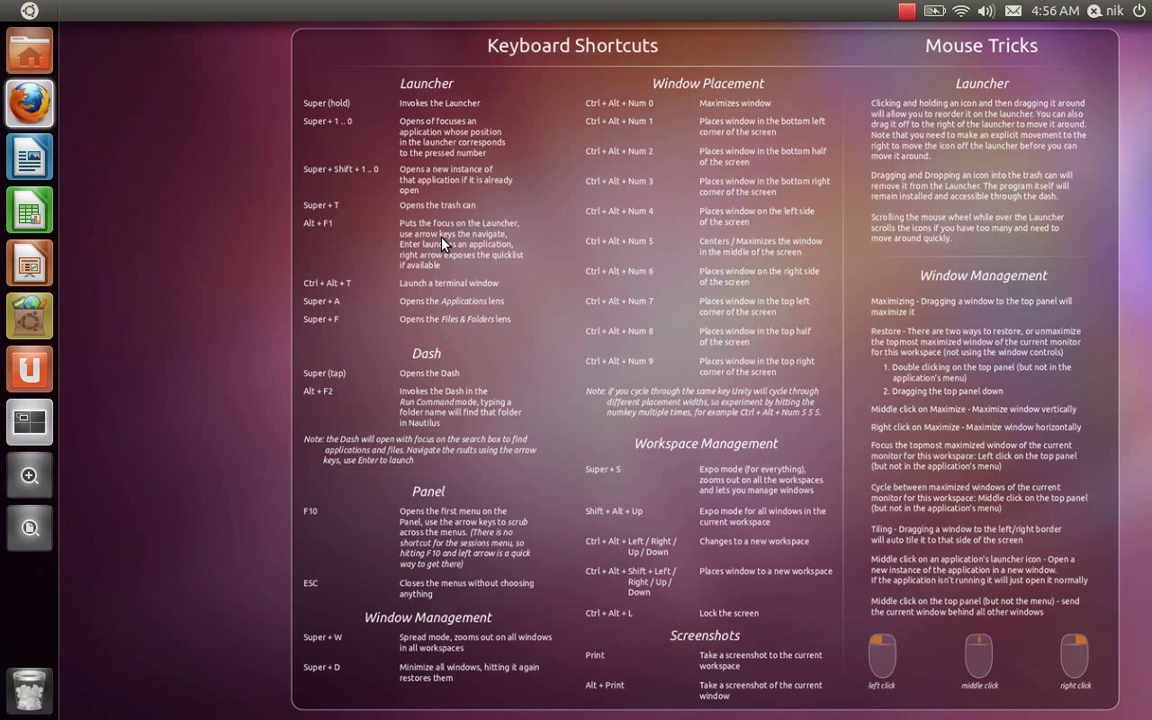
pyautogui.press('Down')
pyautogui.press('Down')
pyautogui.press('Down')
pyautogui.press('Right')
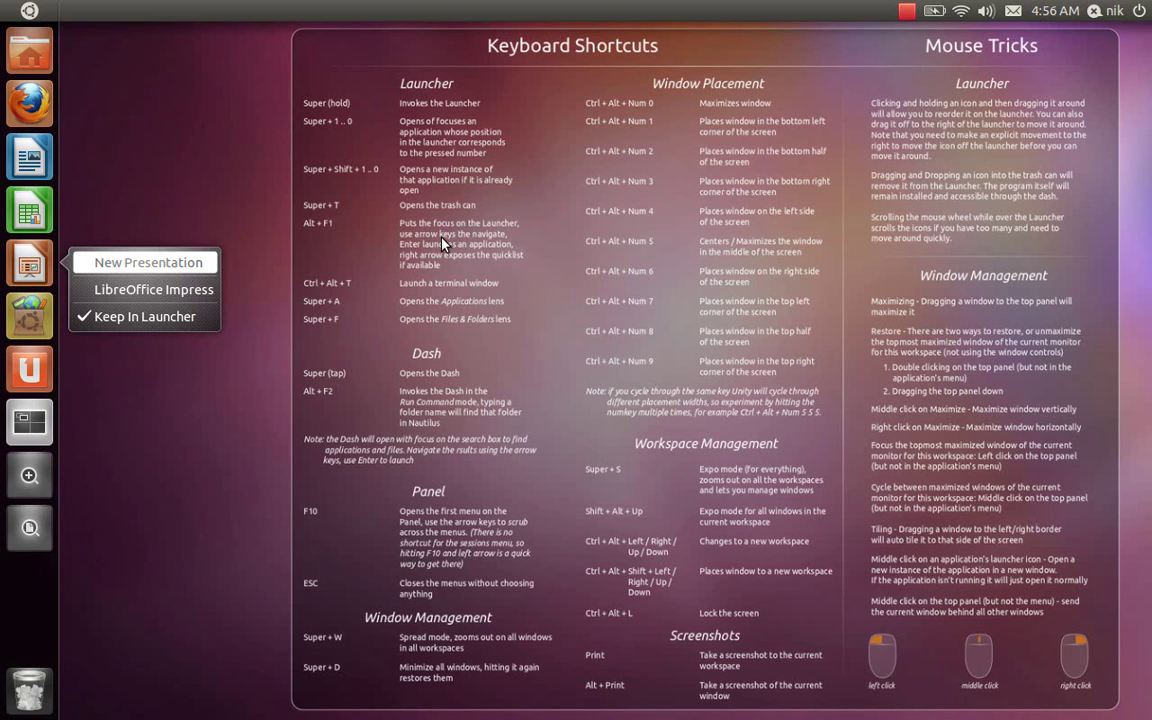
pyautogui.press('Down')
pyautogui.press('Return')
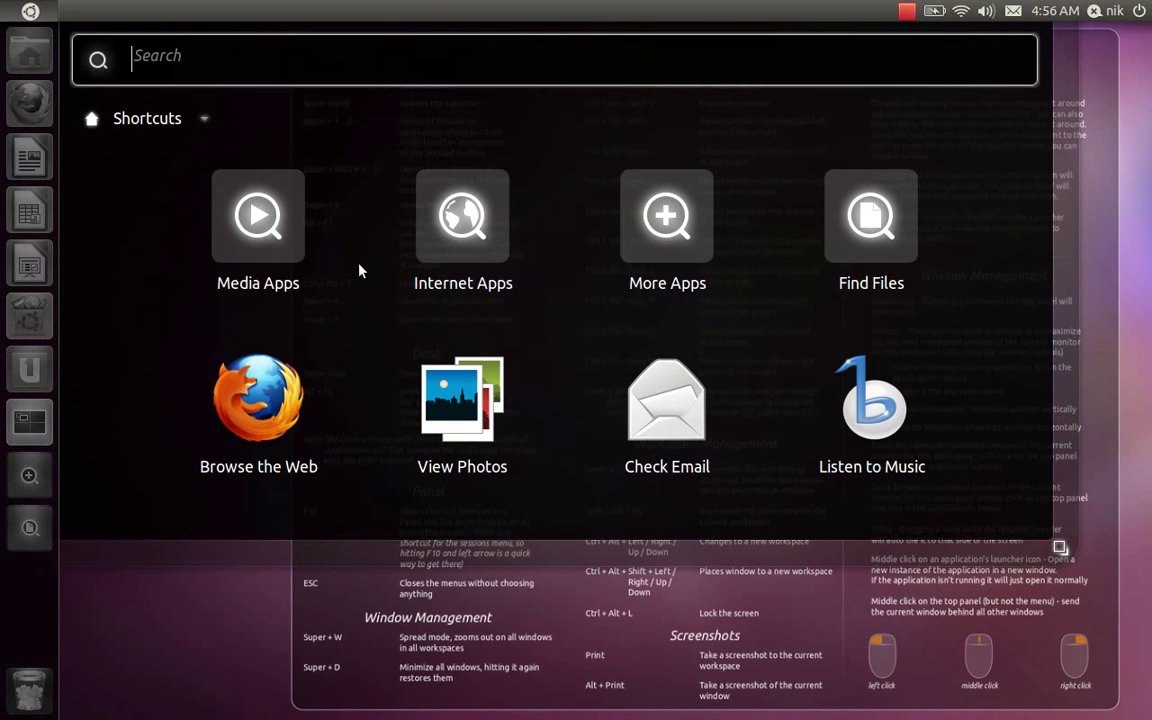
pyautogui.click(667, 290)
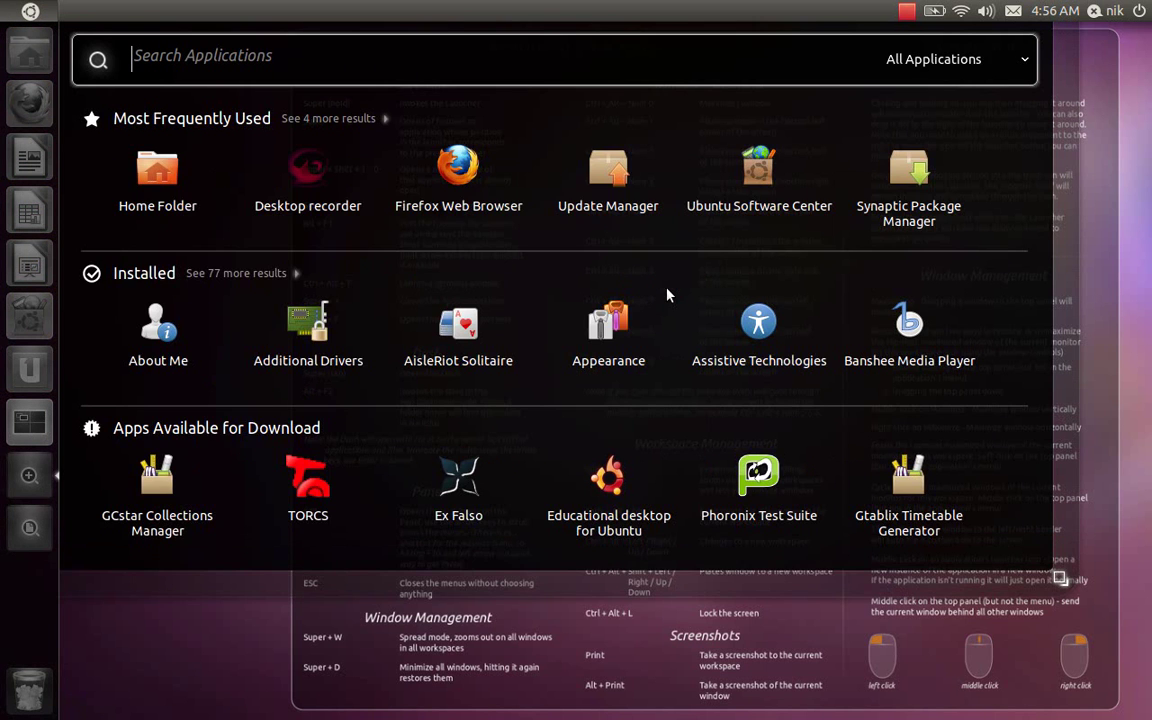
pyautogui.click(271, 274)
pyautogui.scroll(-5, 372, 316)
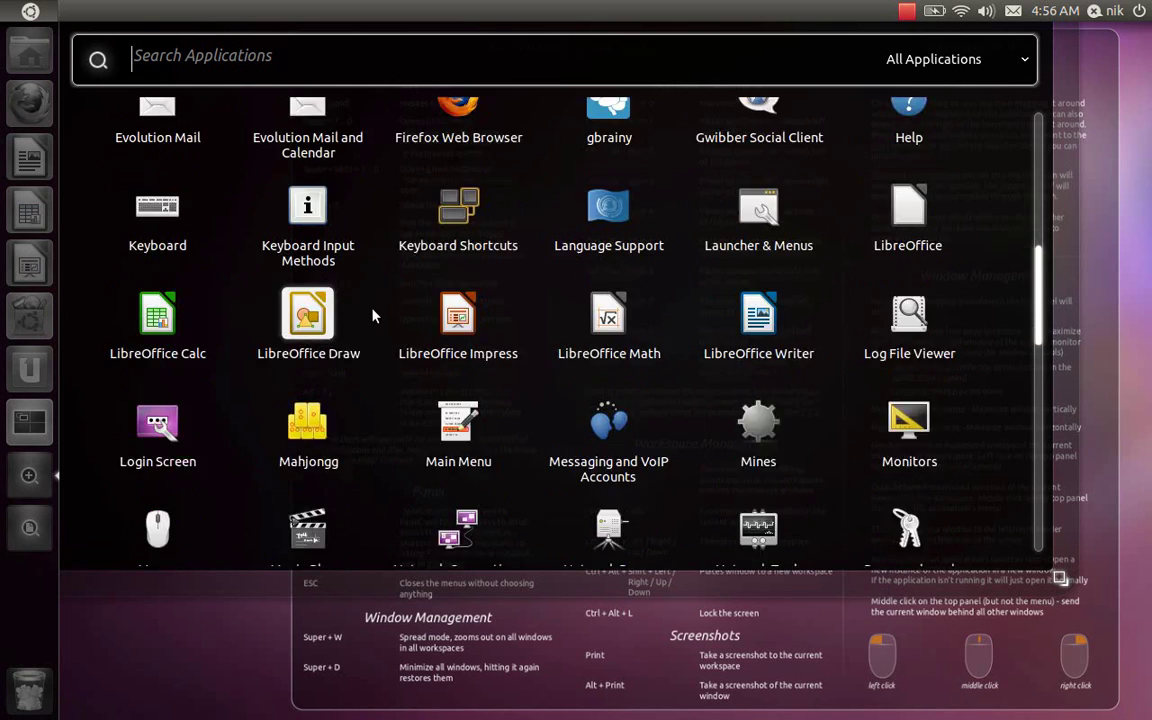
pyautogui.scroll(5, 372, 316)
pyautogui.click(1090, 344)
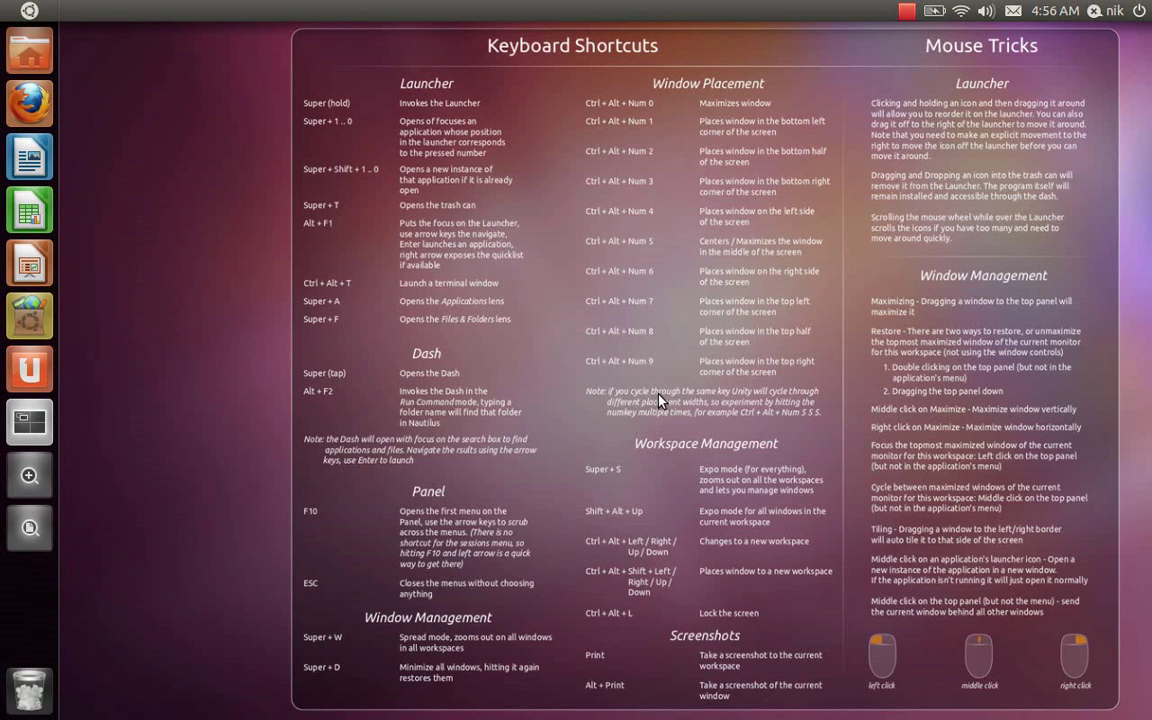
pyautogui.press('super+a')
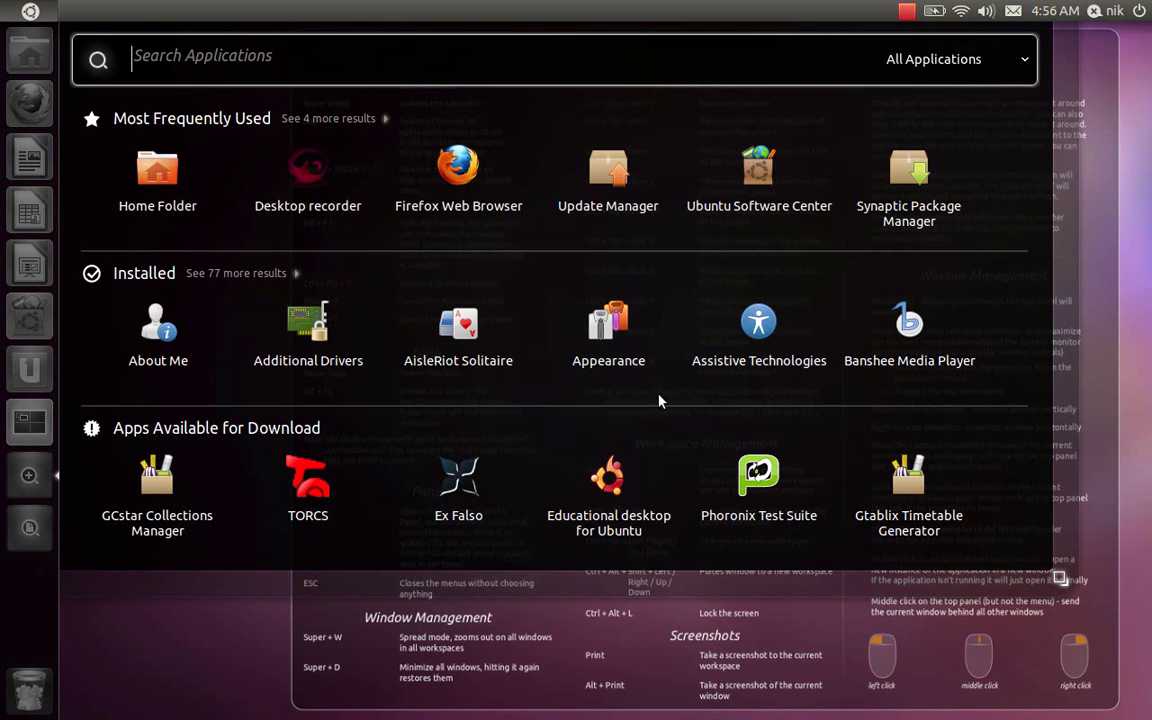
pyautogui.click(230, 274)
pyautogui.scroll(-1, 463, 336)
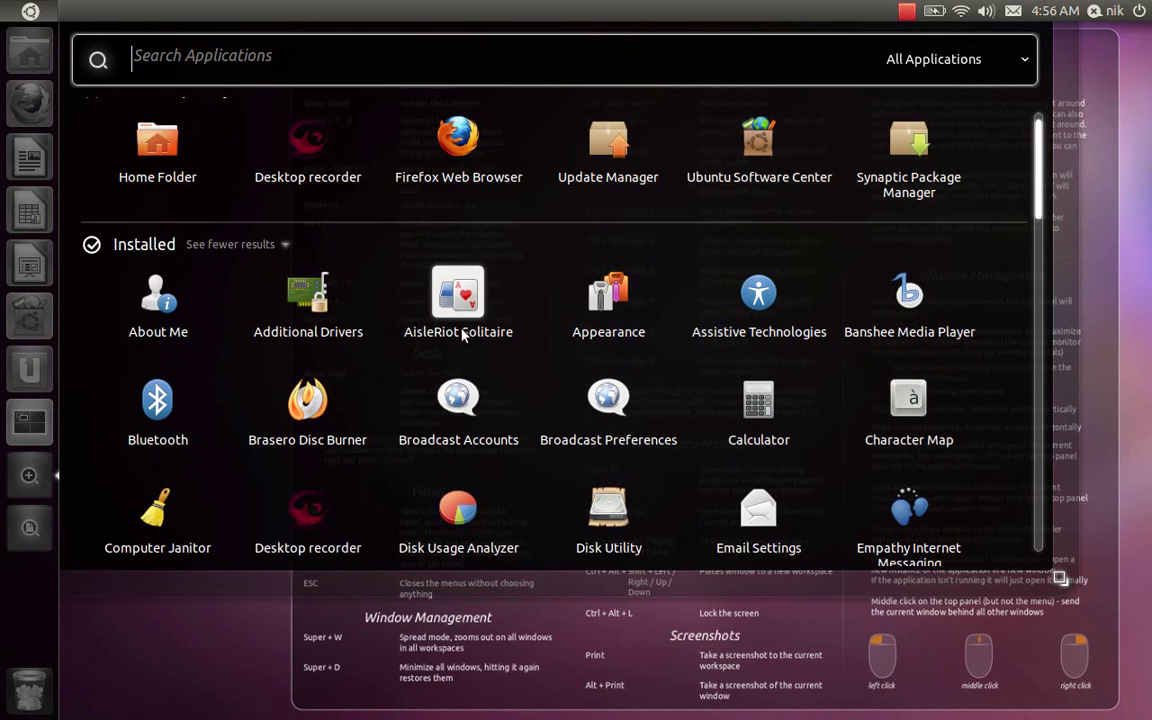
pyautogui.scroll(-1, 463, 336)
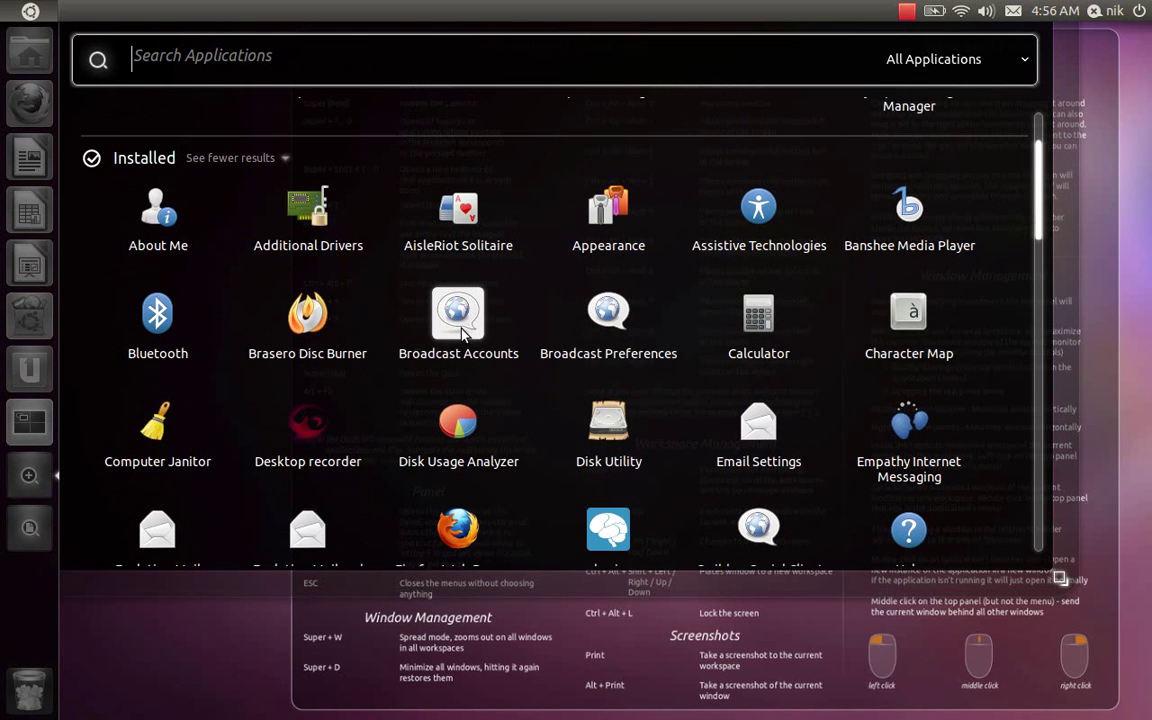
pyautogui.click(1091, 388)
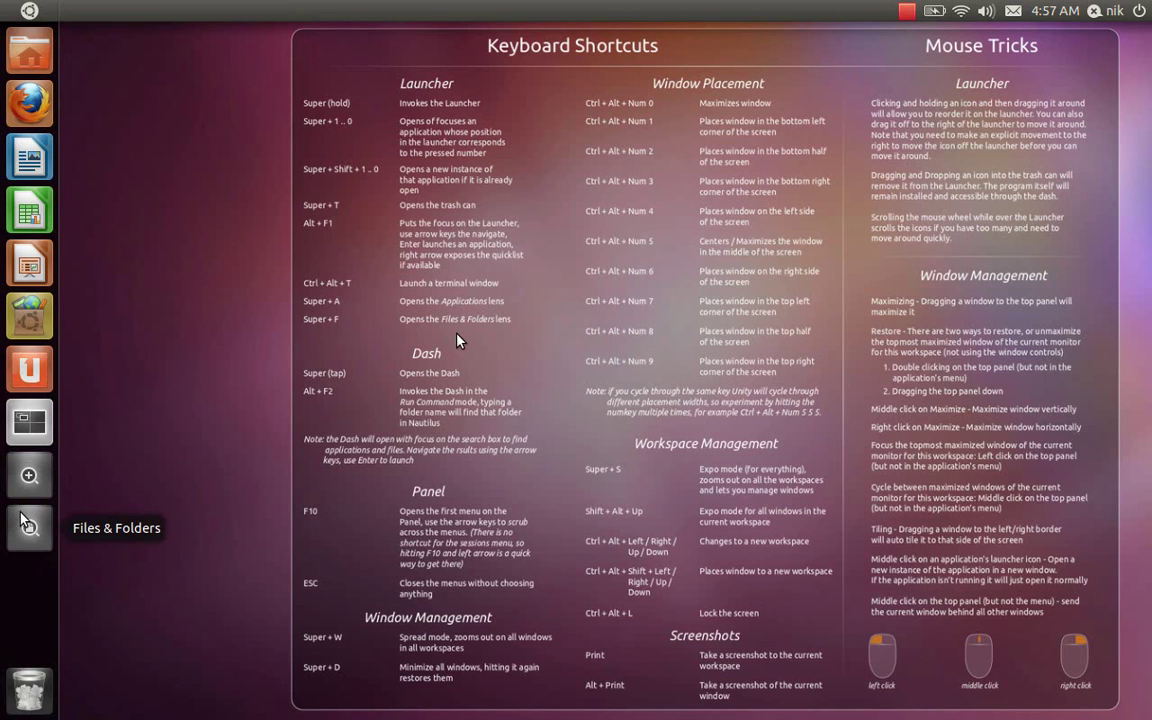
pyautogui.press('super+f')
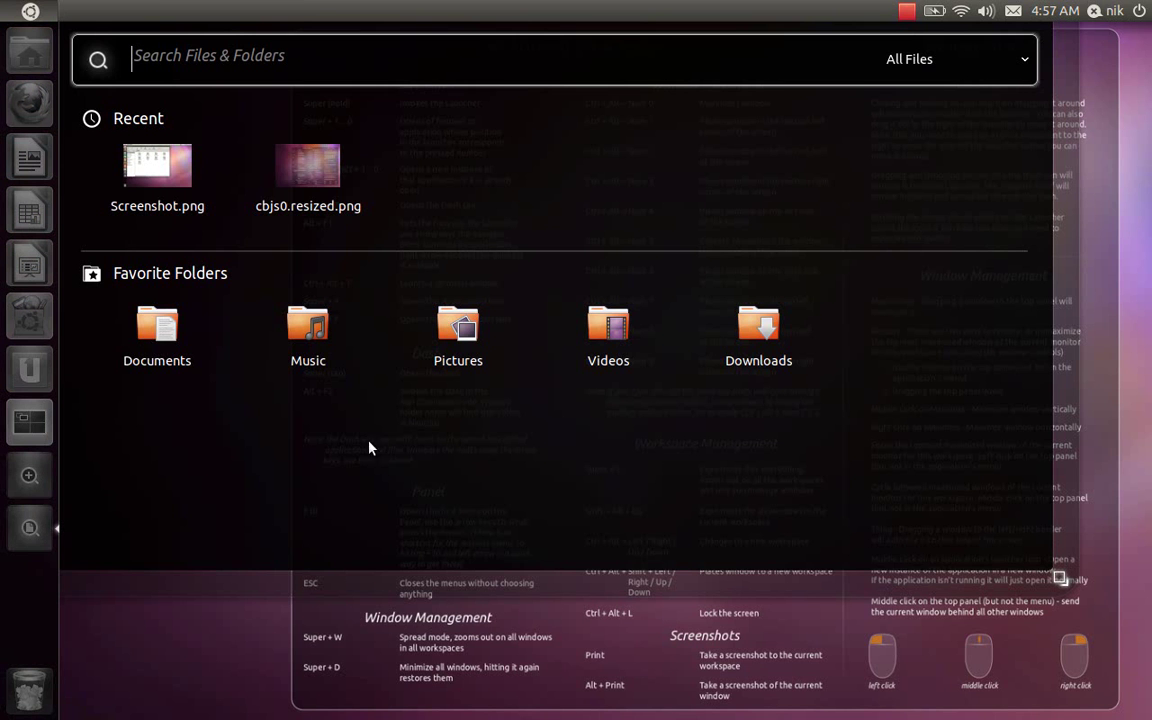
pyautogui.click(1095, 435)
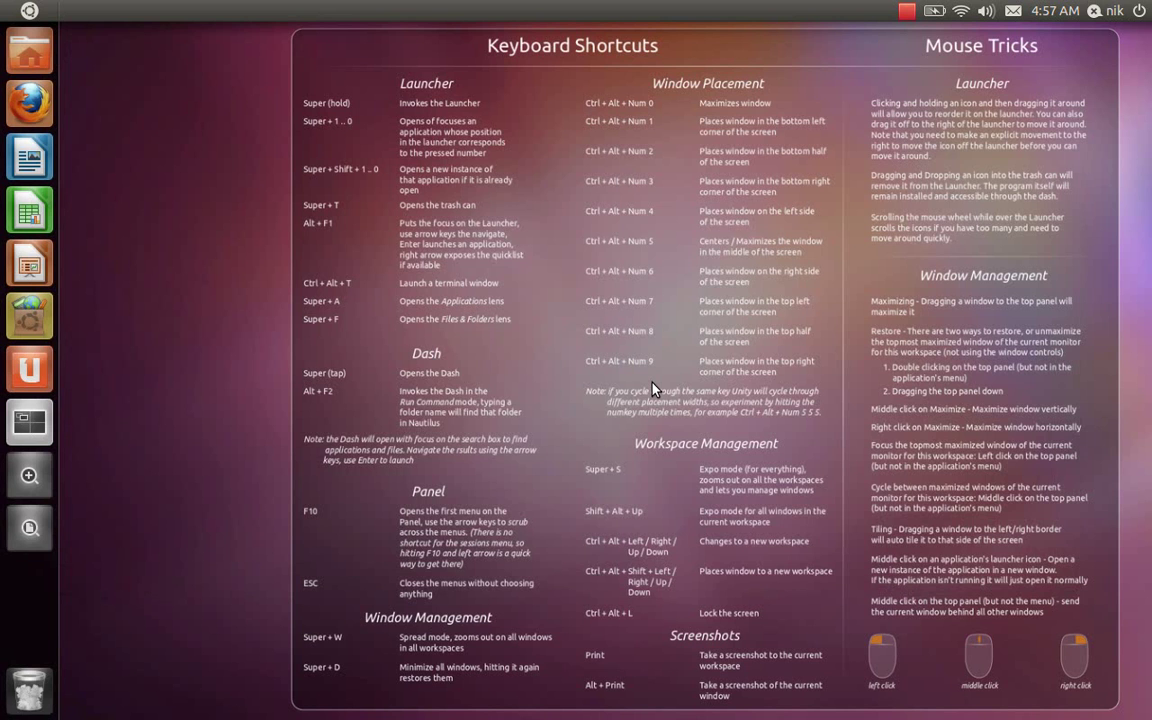
pyautogui.press('super+f')
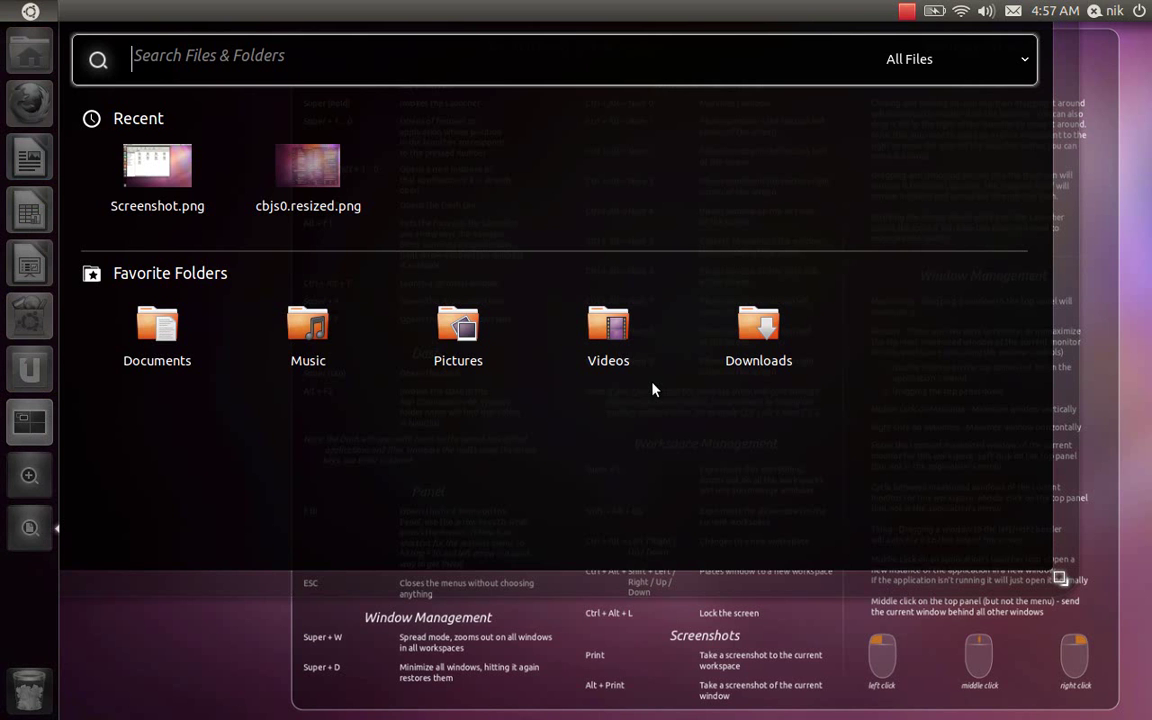
pyautogui.click(1122, 439)
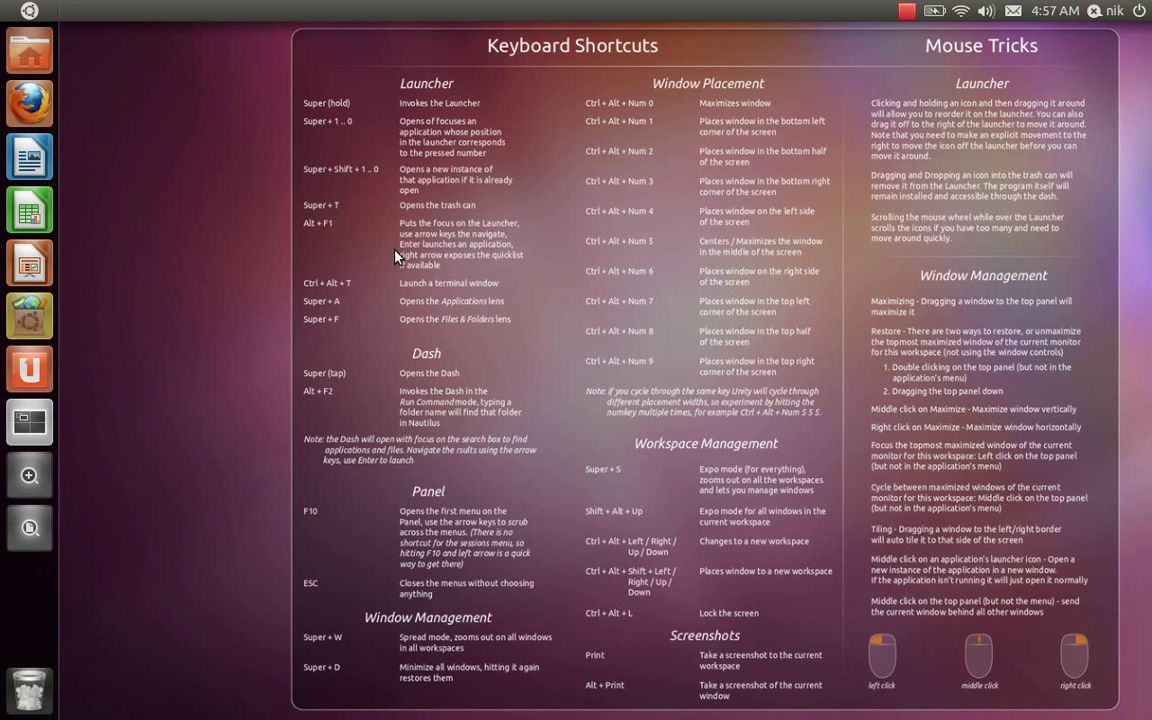
pyautogui.click(36, 50)
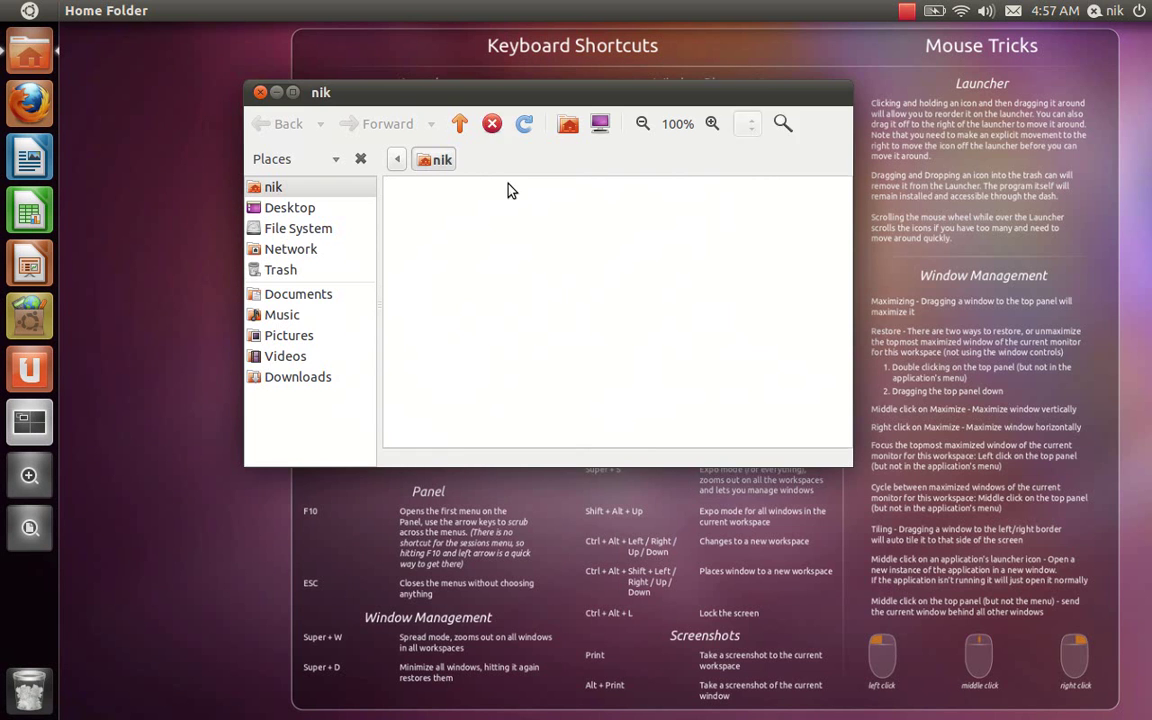
pyautogui.moveTo(437, 95); pyautogui.dragTo(1150, 312)
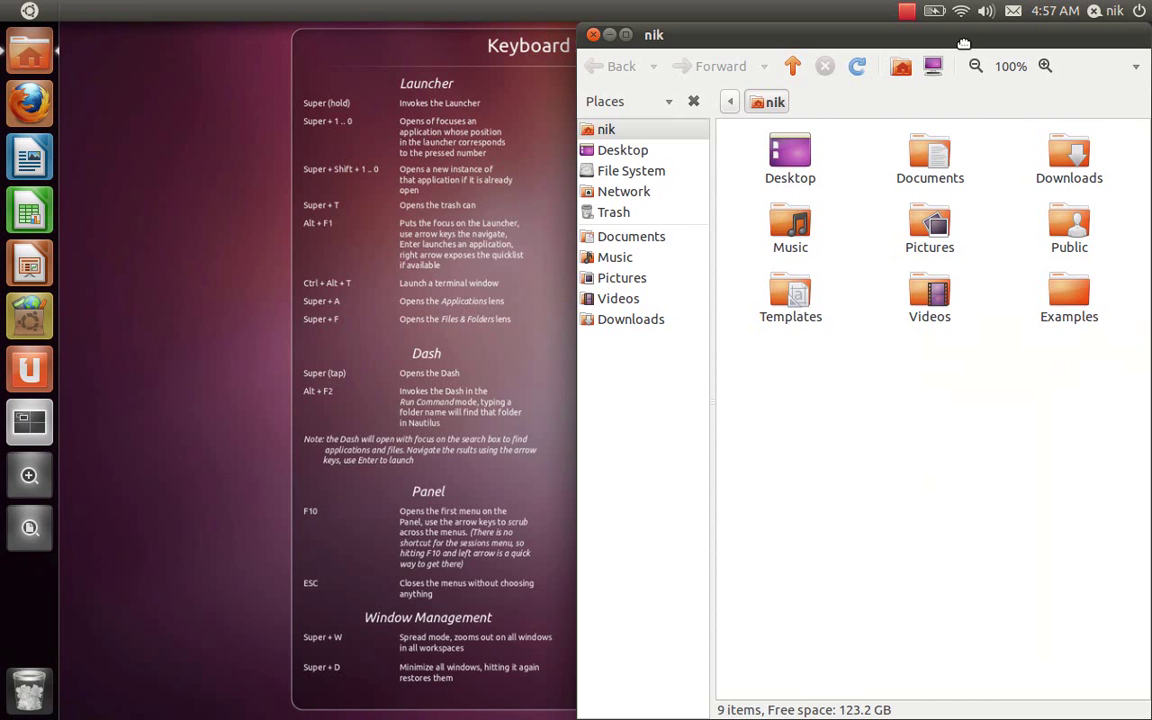
pyautogui.moveTo(963, 44); pyautogui.dragTo(3, 270)
pyautogui.moveTo(190, 30); pyautogui.dragTo(428, 104)
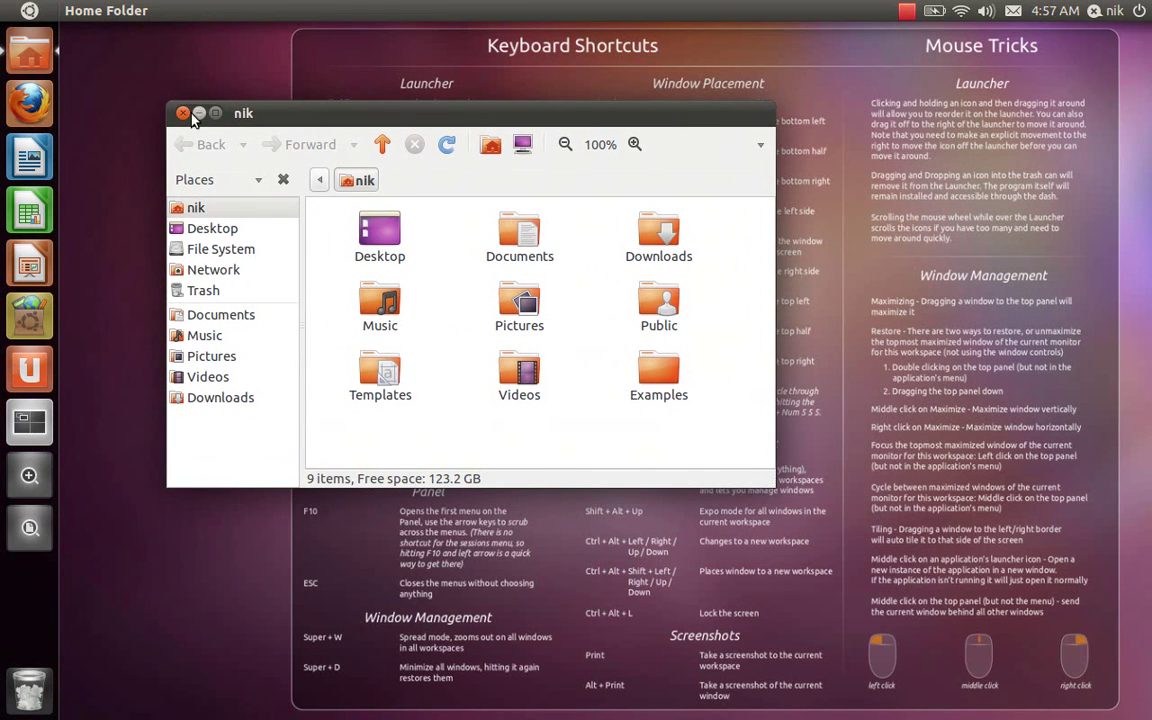
pyautogui.click(184, 113)
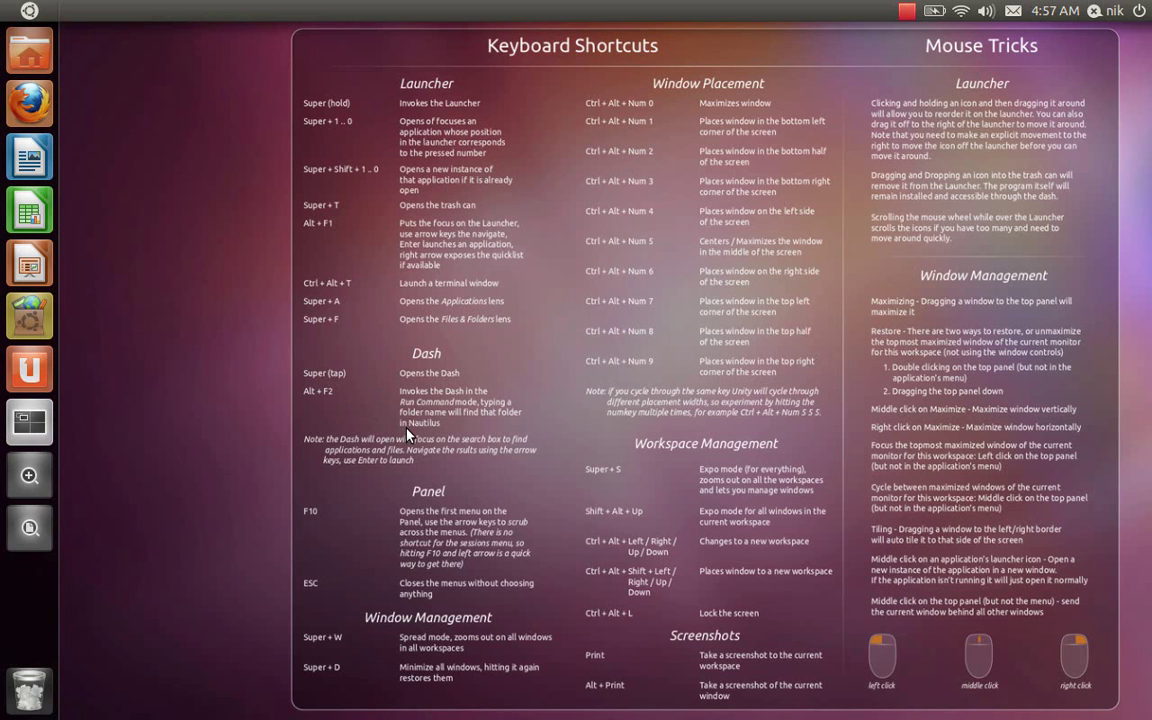
pyautogui.hotkey('alt', 'F2')
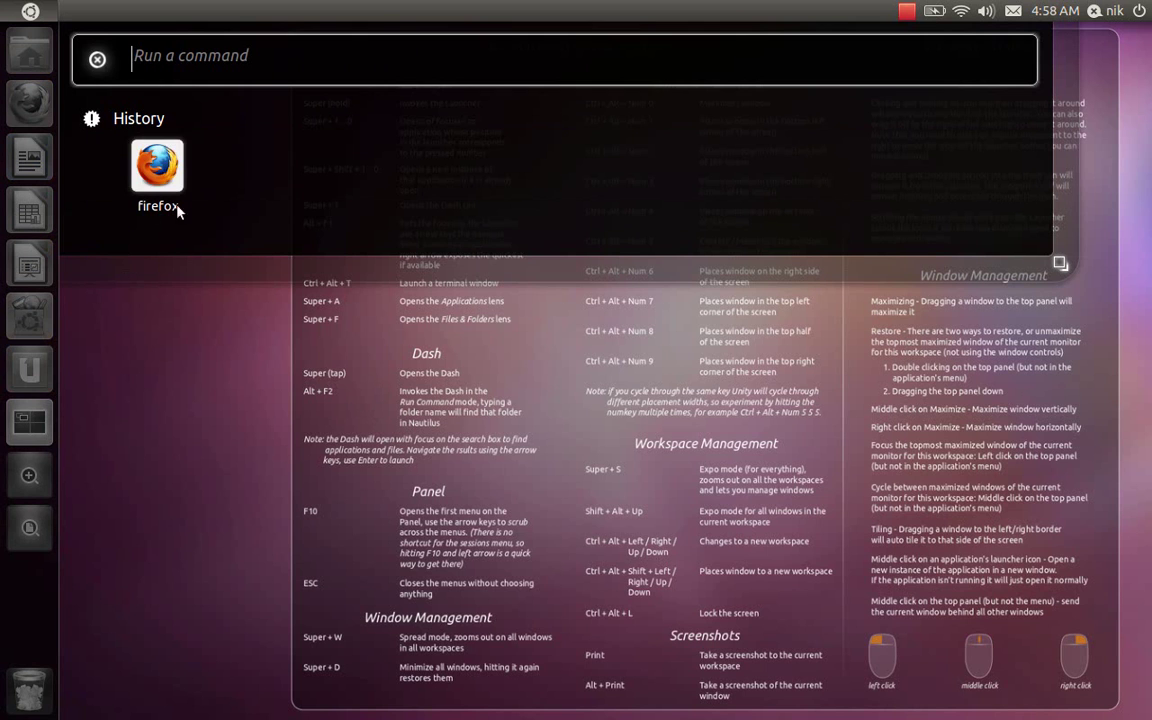
pyautogui.write('ba')
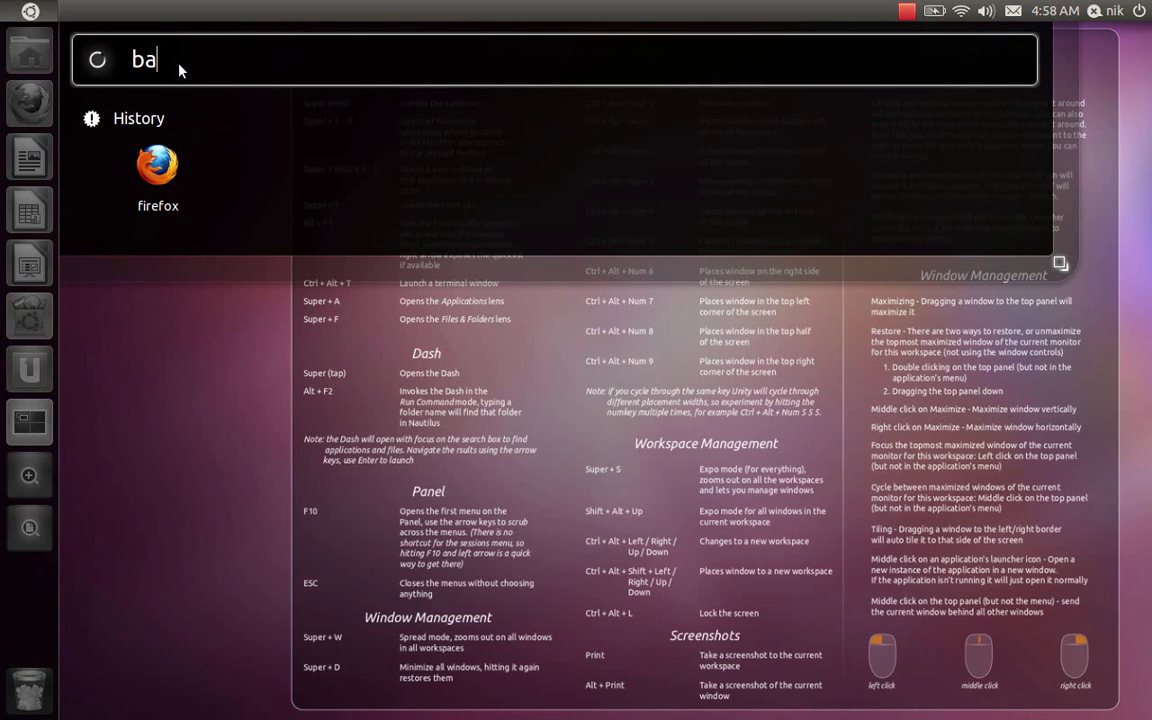
pyautogui.write('n')
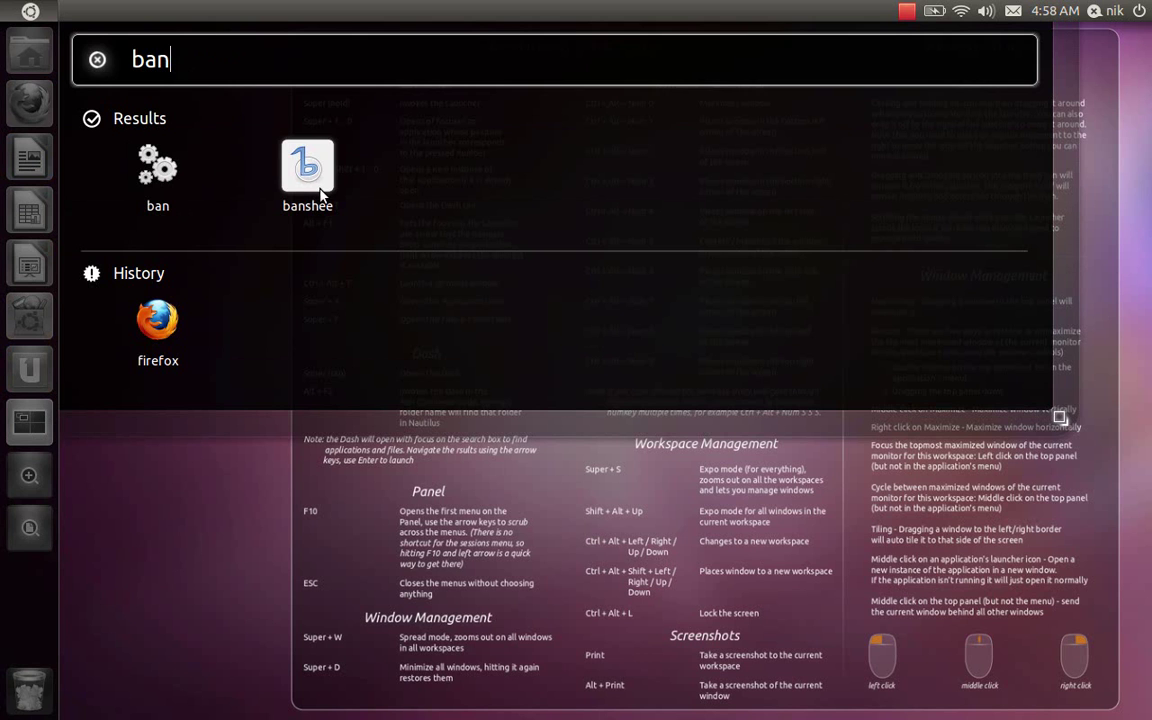
pyautogui.click(318, 195)
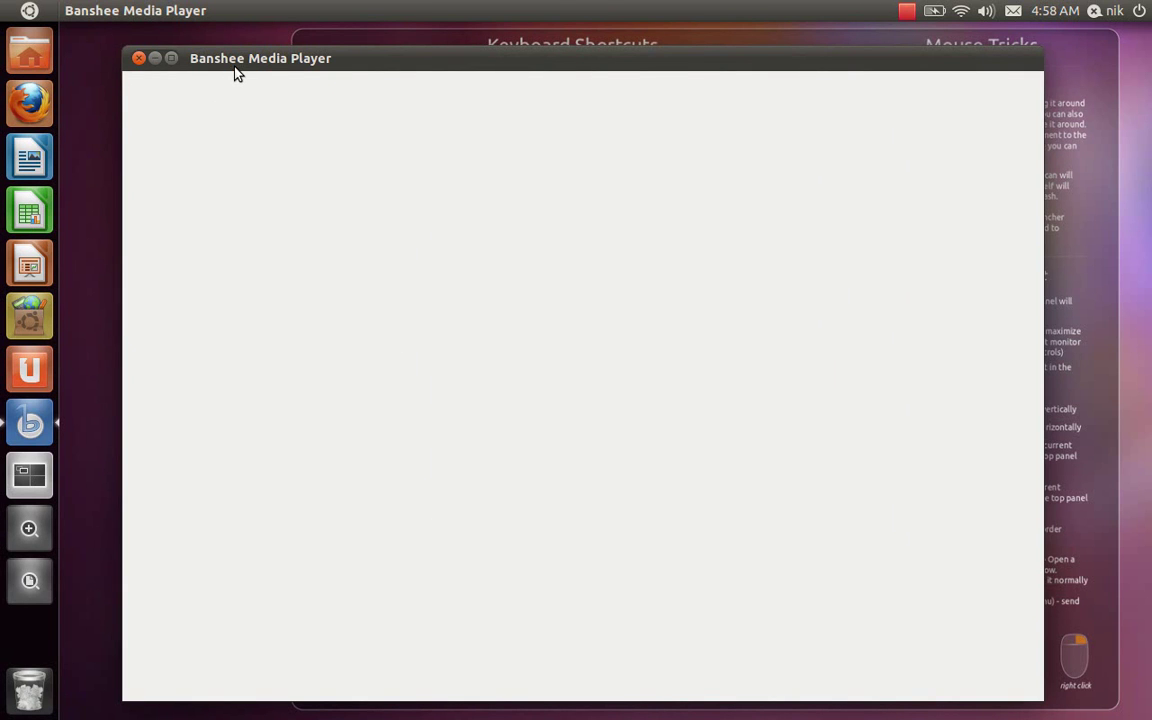
pyautogui.moveTo(233, 60); pyautogui.dragTo(285, 78)
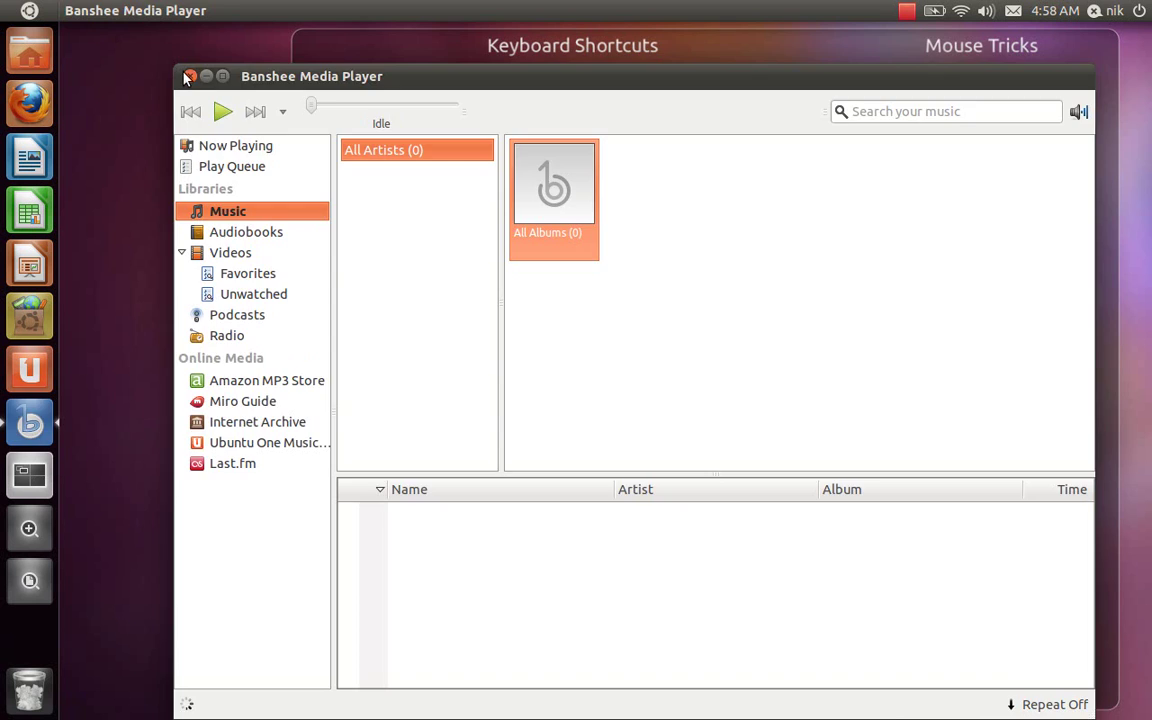
pyautogui.click(188, 77)
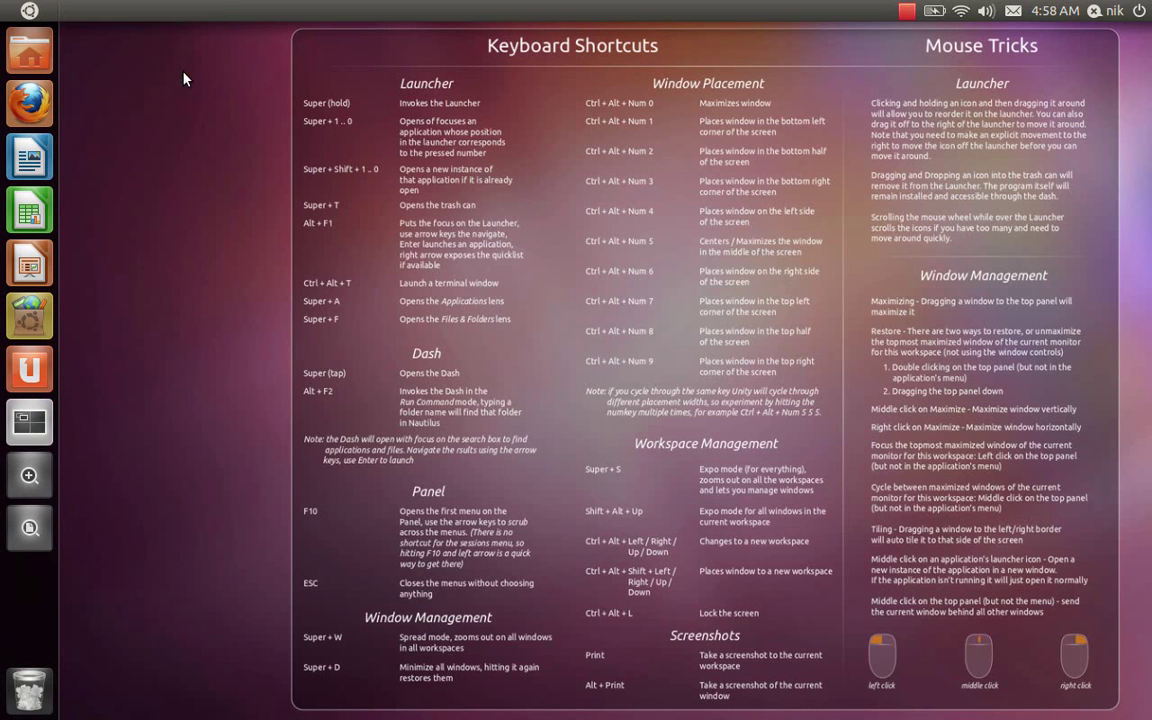
pyautogui.click(986, 11)
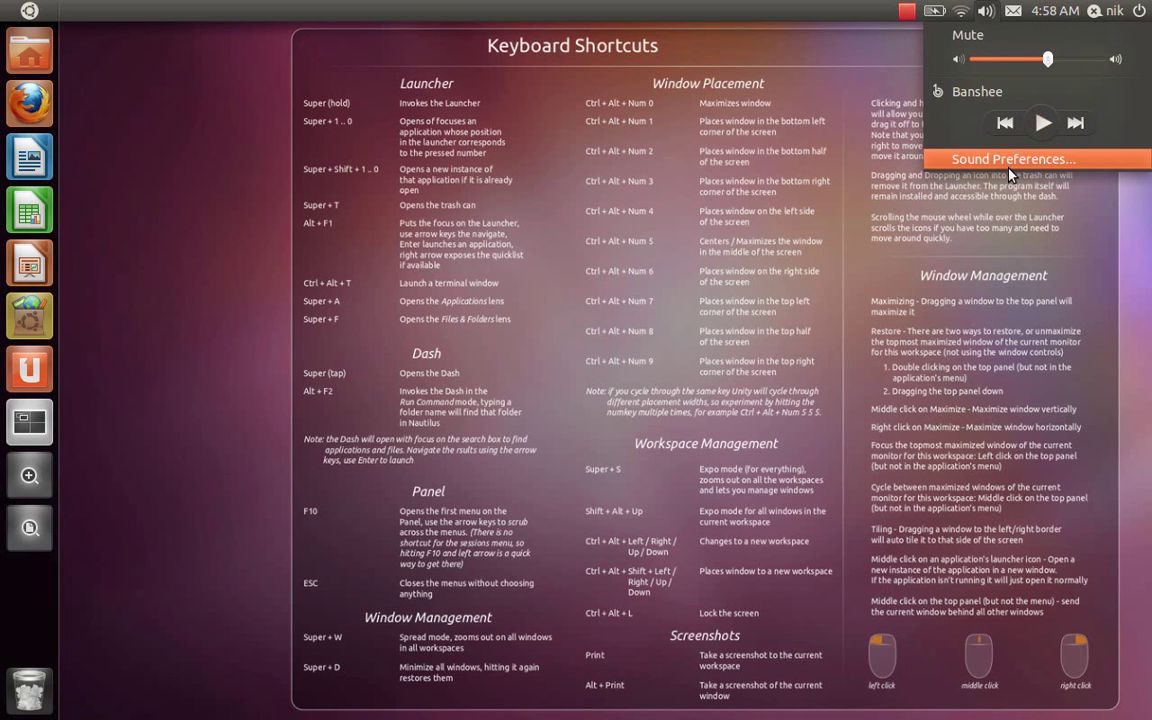
pyautogui.click(935, 276)
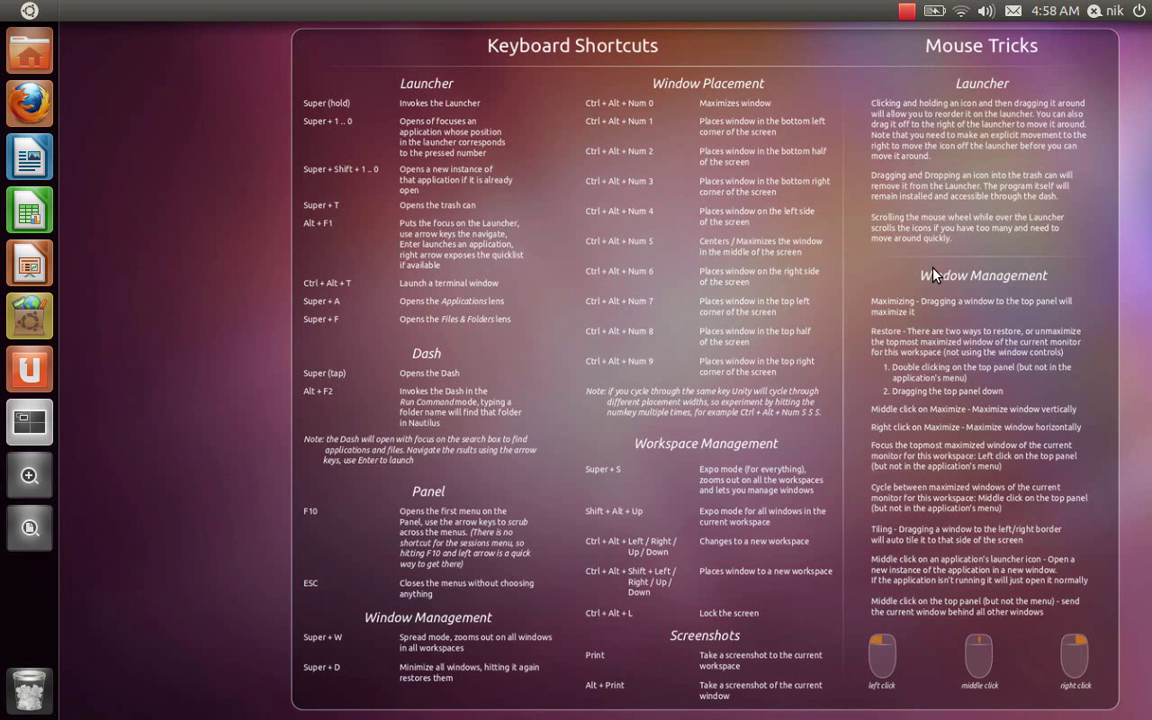
pyautogui.click(987, 11)
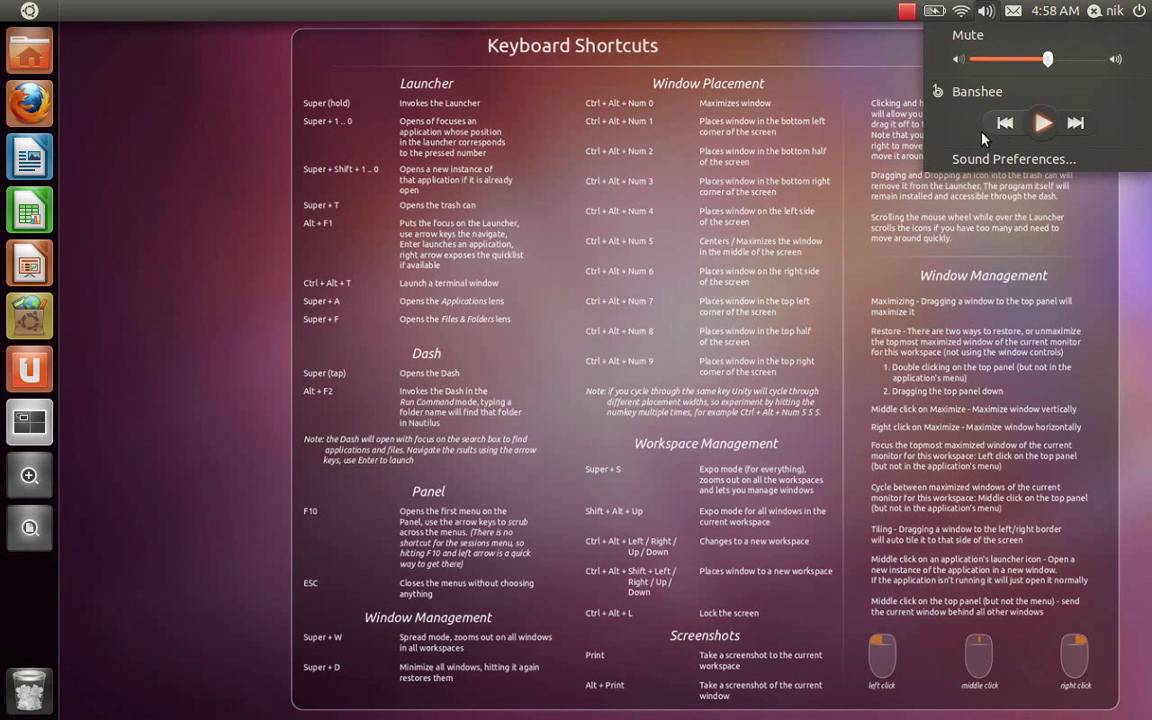
pyautogui.click(899, 155)
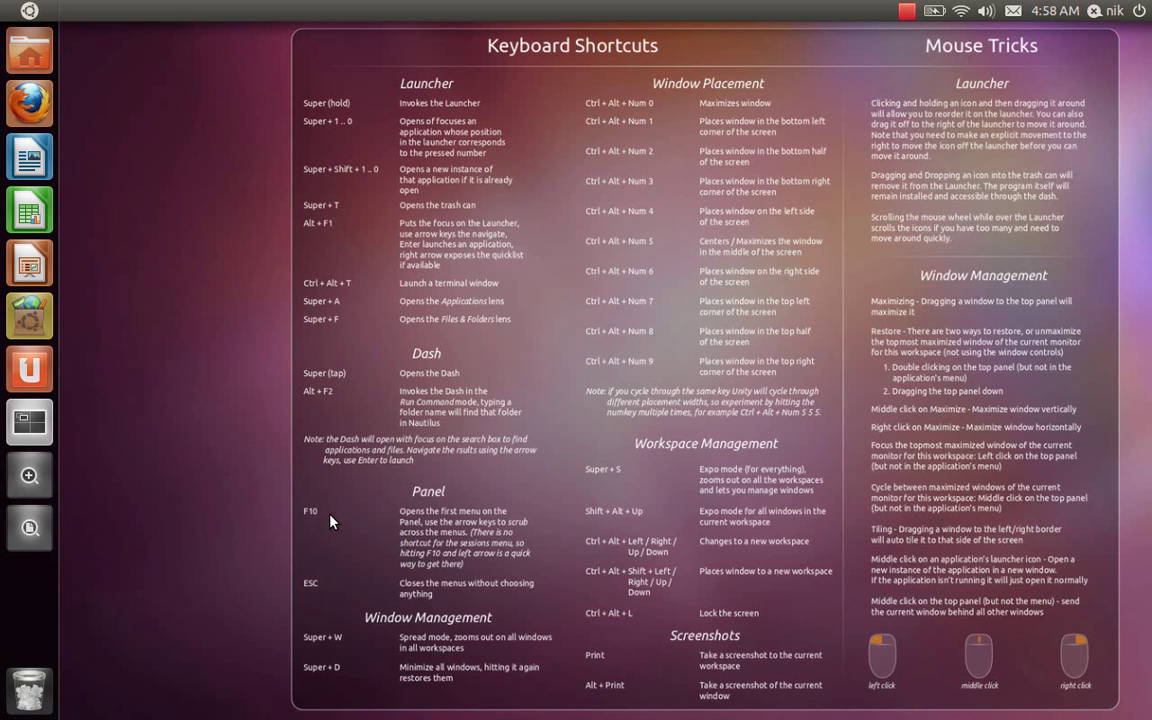
pyautogui.press('F10')
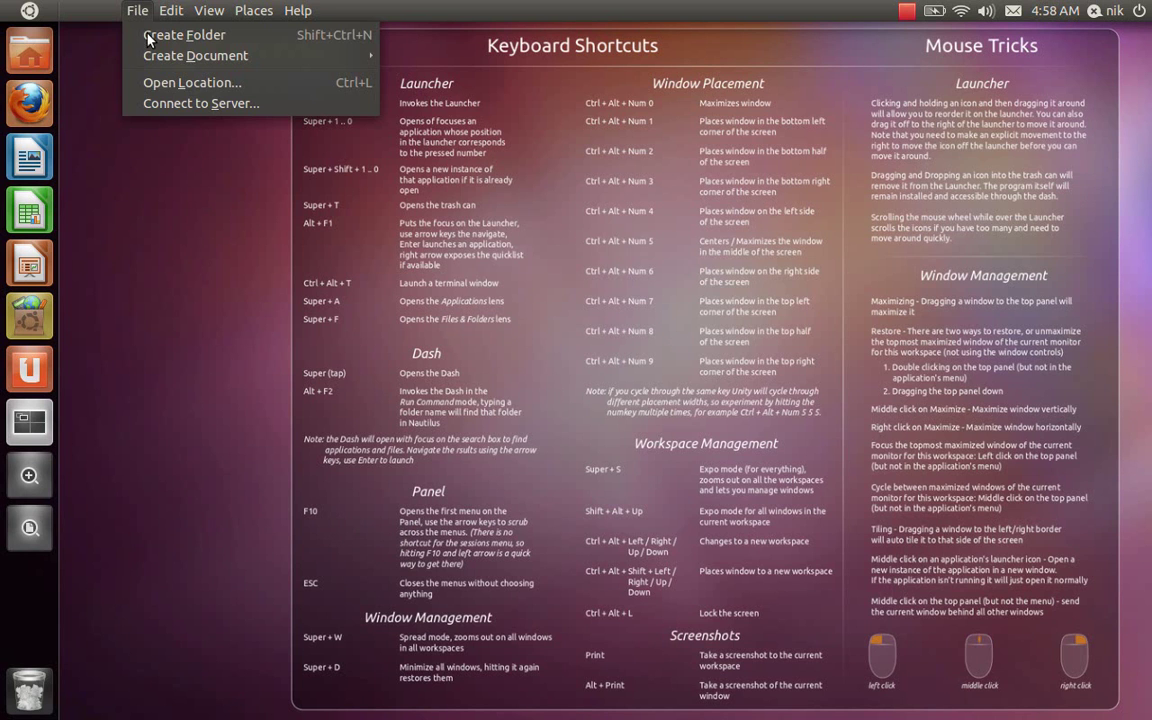
pyautogui.press('Right')
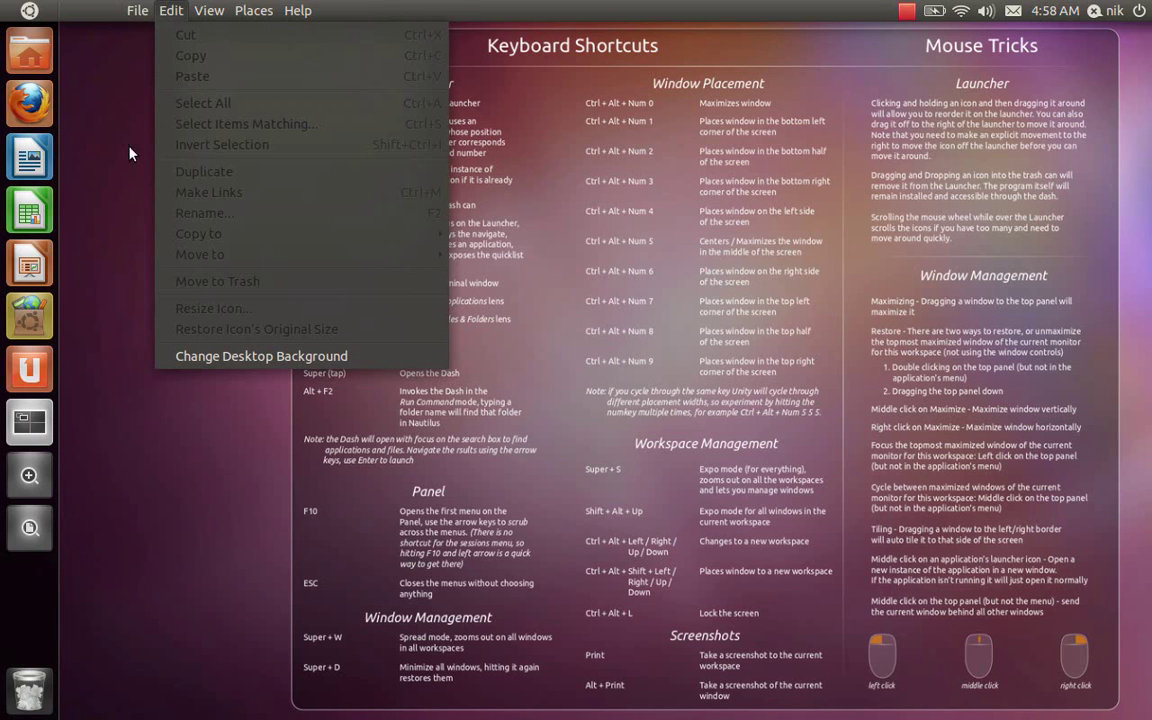
pyautogui.press('Escape')
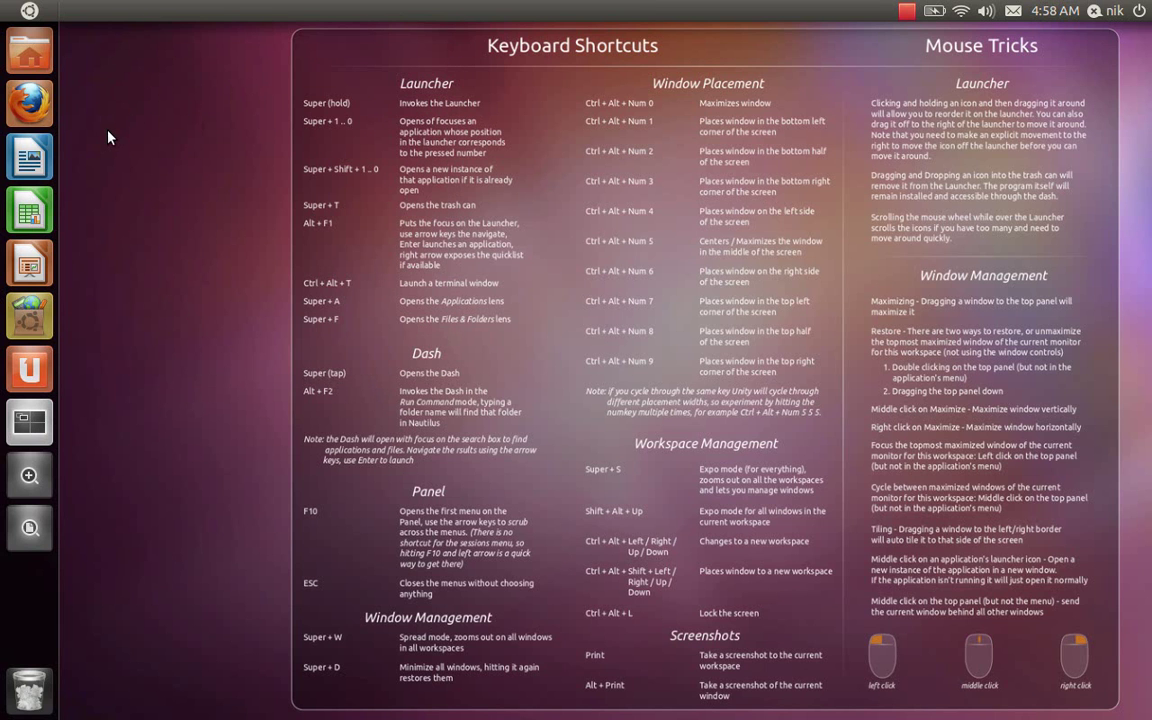
pyautogui.press('F10')
pyautogui.press('Escape')
pyautogui.press('F10')
pyautogui.press('Right')
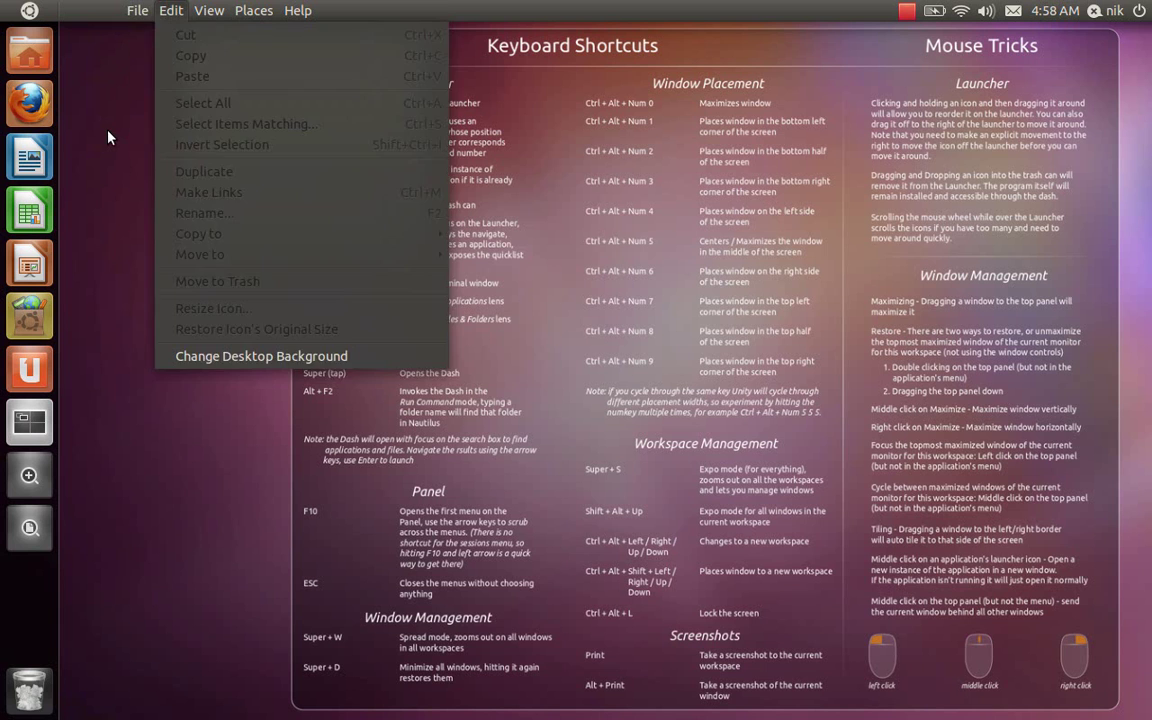
pyautogui.press('Right')
pyautogui.press('Right')
pyautogui.press('Left')
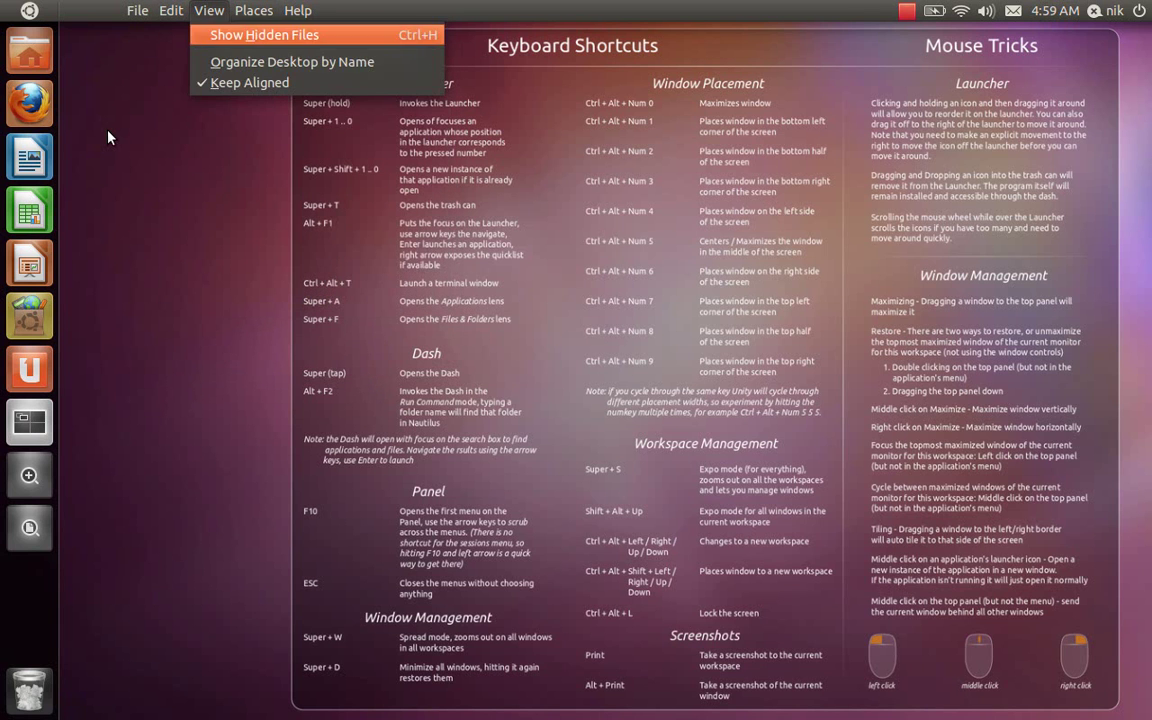
pyautogui.press('Down')
pyautogui.press('Down')
pyautogui.press('Up')
pyautogui.press('Up')
pyautogui.press('Up')
pyautogui.press('Escape')
pyautogui.press('F10')
pyautogui.press('Right')
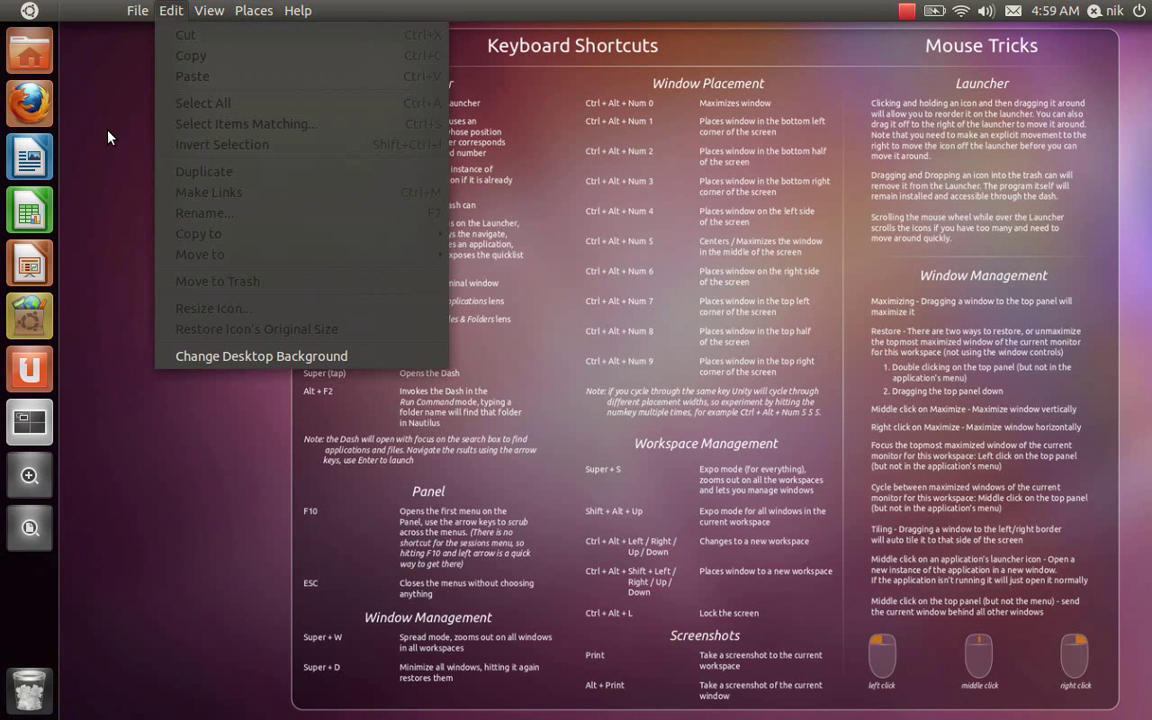
pyautogui.press('Escape')
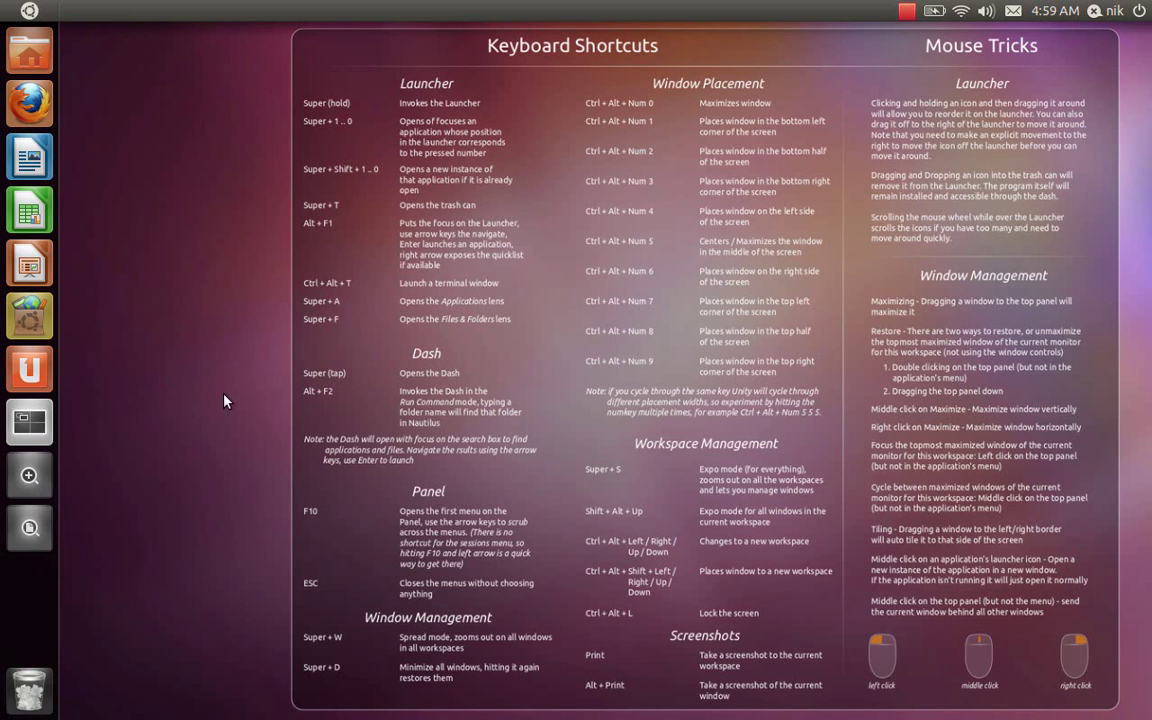
pyautogui.click(31, 50)
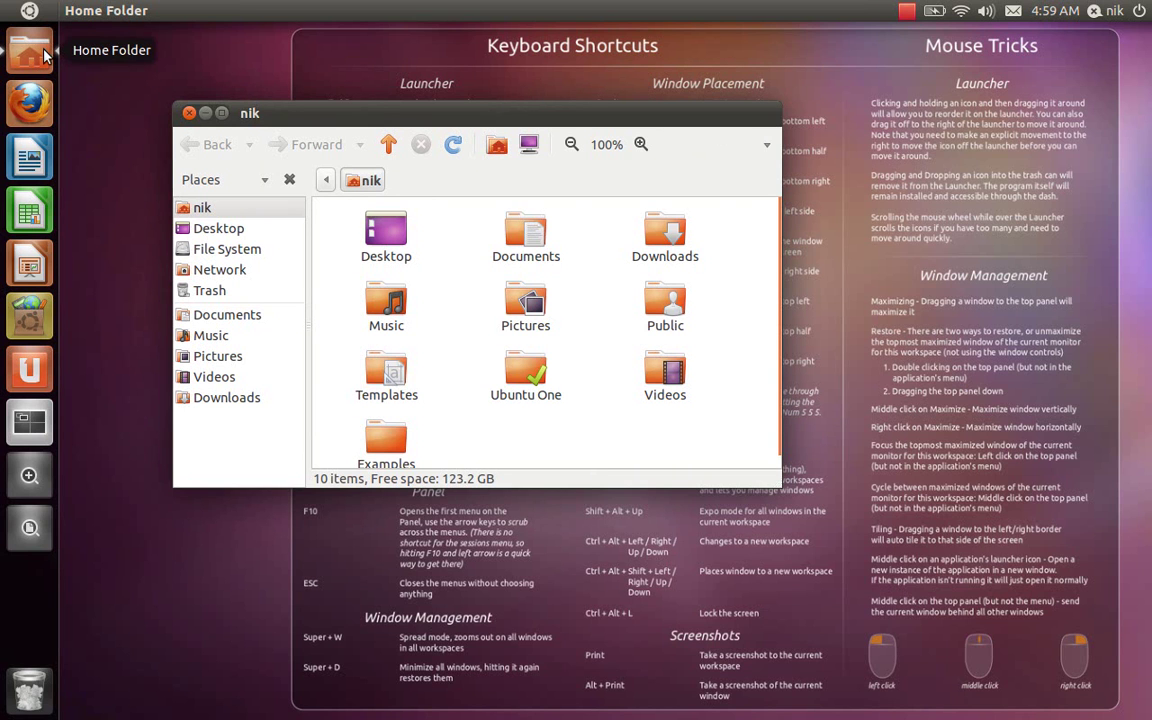
pyautogui.middleClick(44, 55)
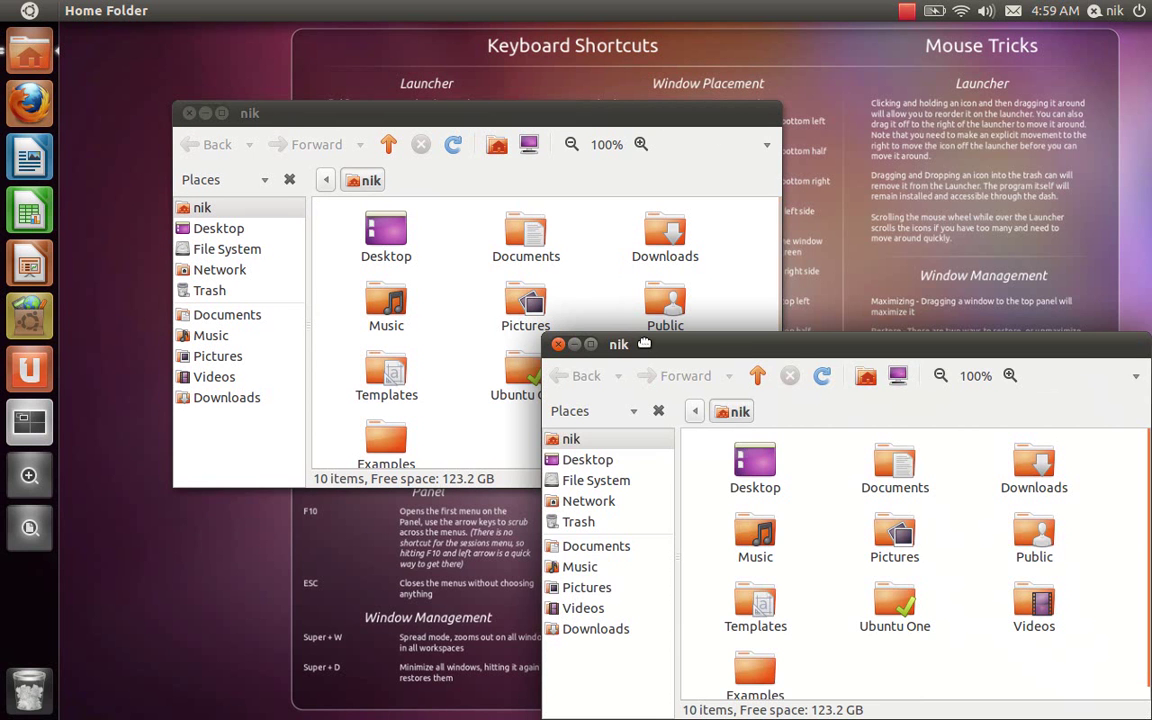
pyautogui.moveTo(643, 344); pyautogui.dragTo(592, 182)
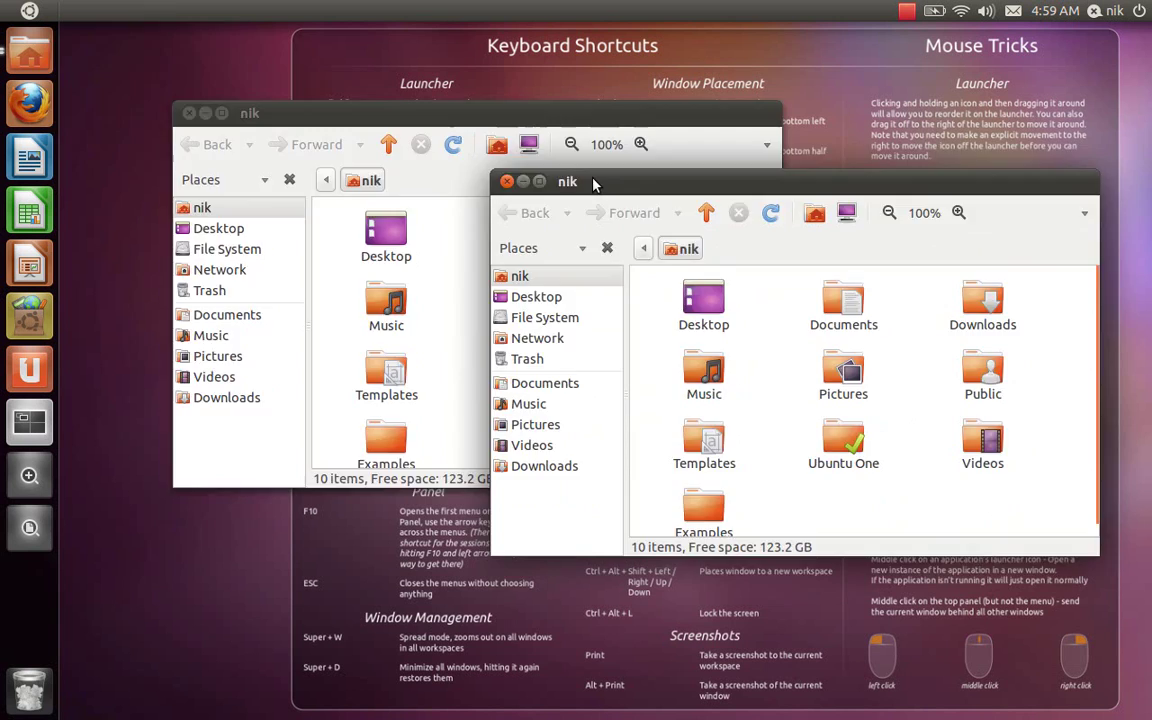
pyautogui.press('super+d')
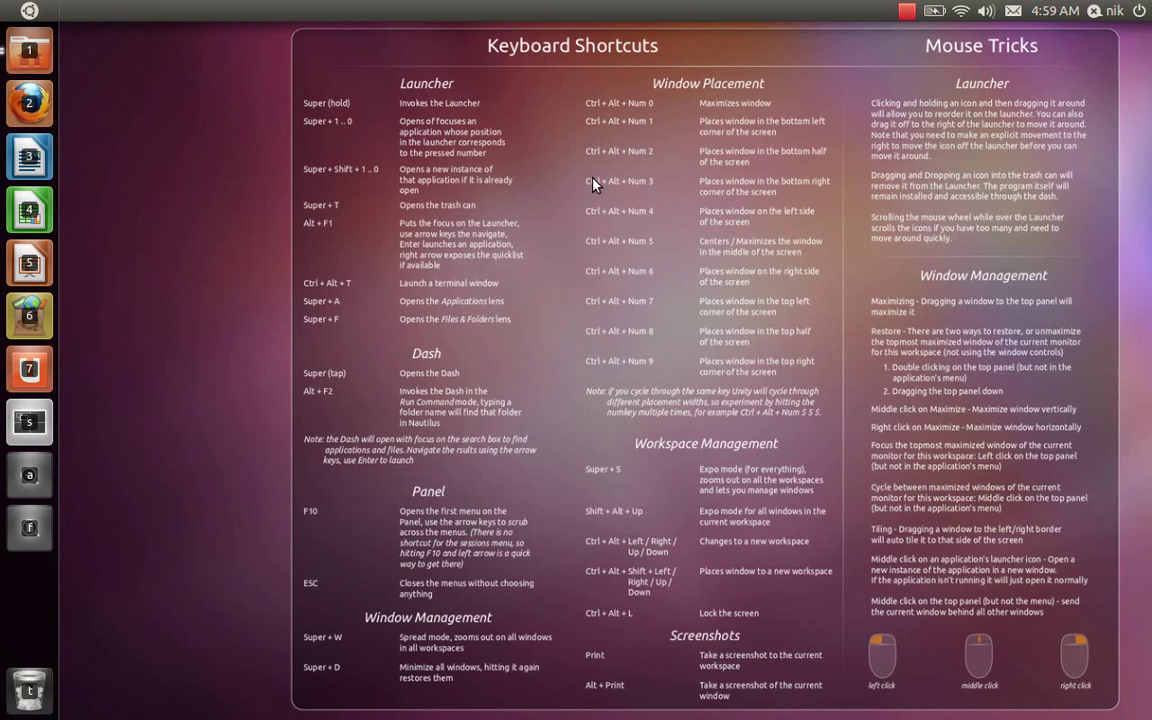
pyautogui.press('super+d')
pyautogui.press('super+d')
pyautogui.press('super+d')
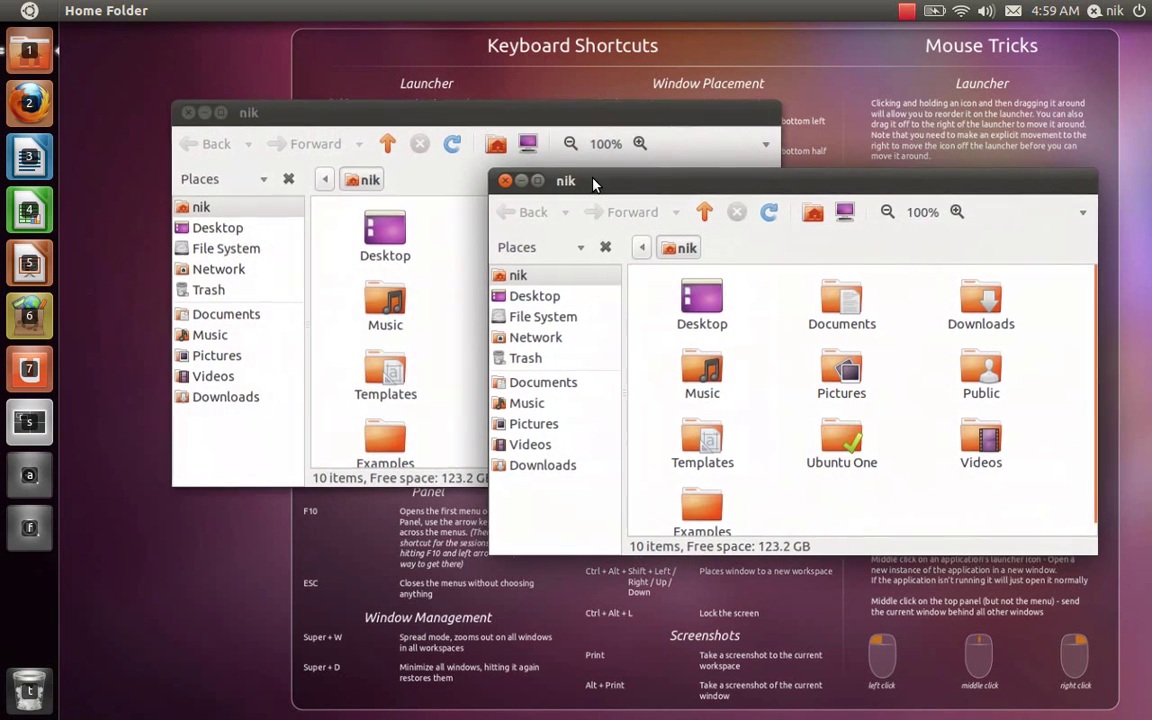
pyautogui.press('super+w')
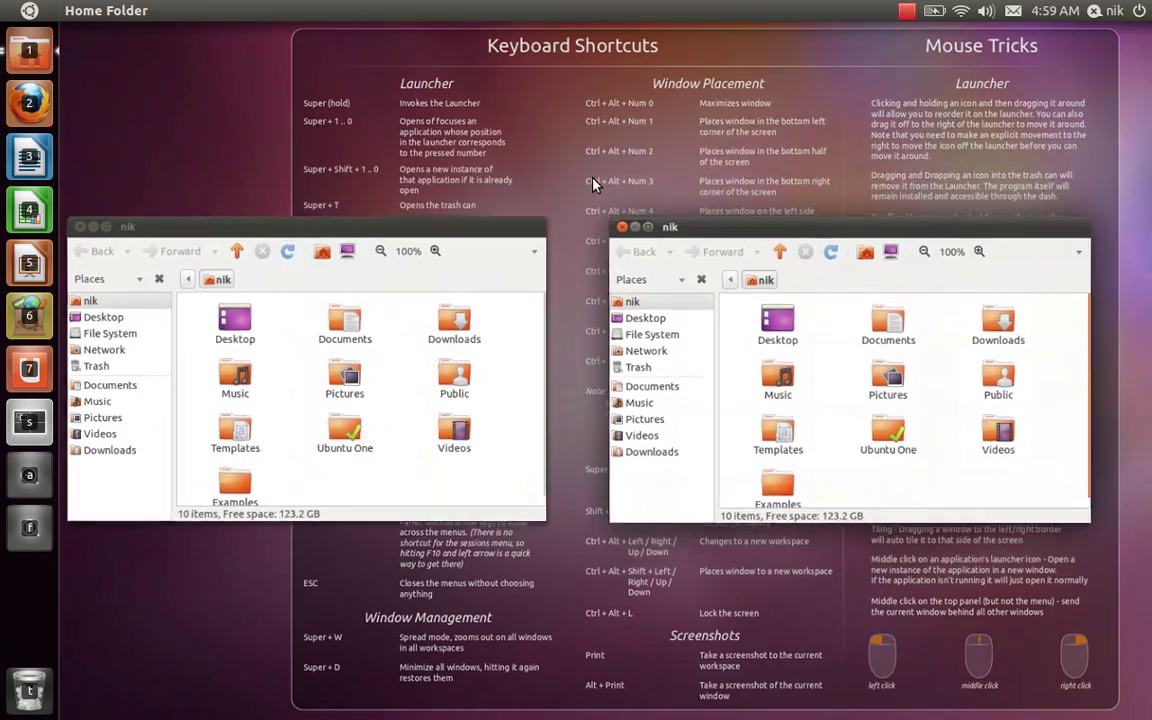
pyautogui.press('Escape')
pyautogui.press('super+w')
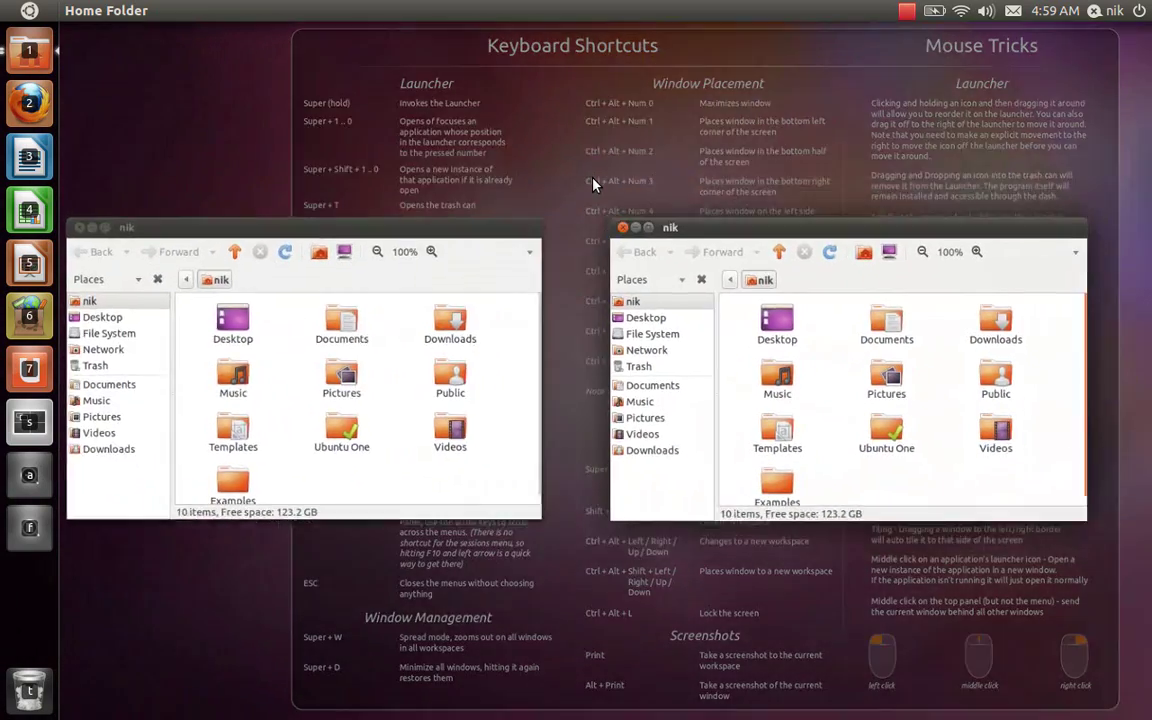
pyautogui.press('Escape')
pyautogui.press('super+w')
pyautogui.press('Escape')
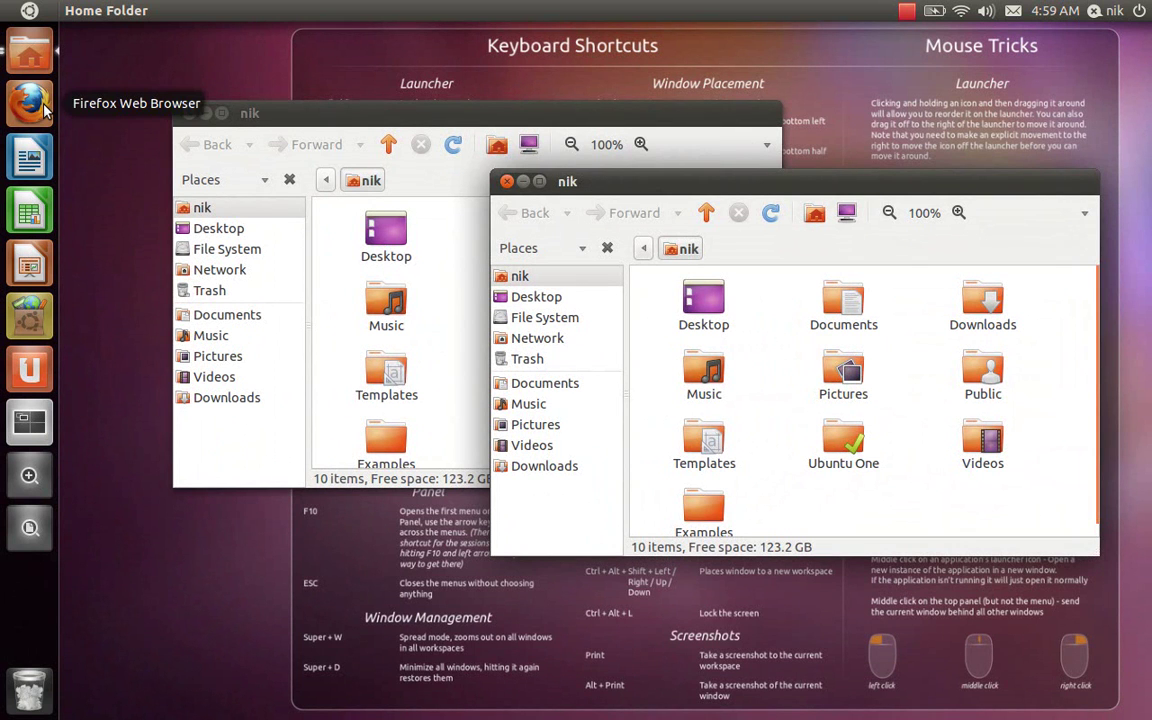
# Step: Launch Firefox, move it aside, and bring a home folder window forward from the window spread
pyautogui.click(45, 110)
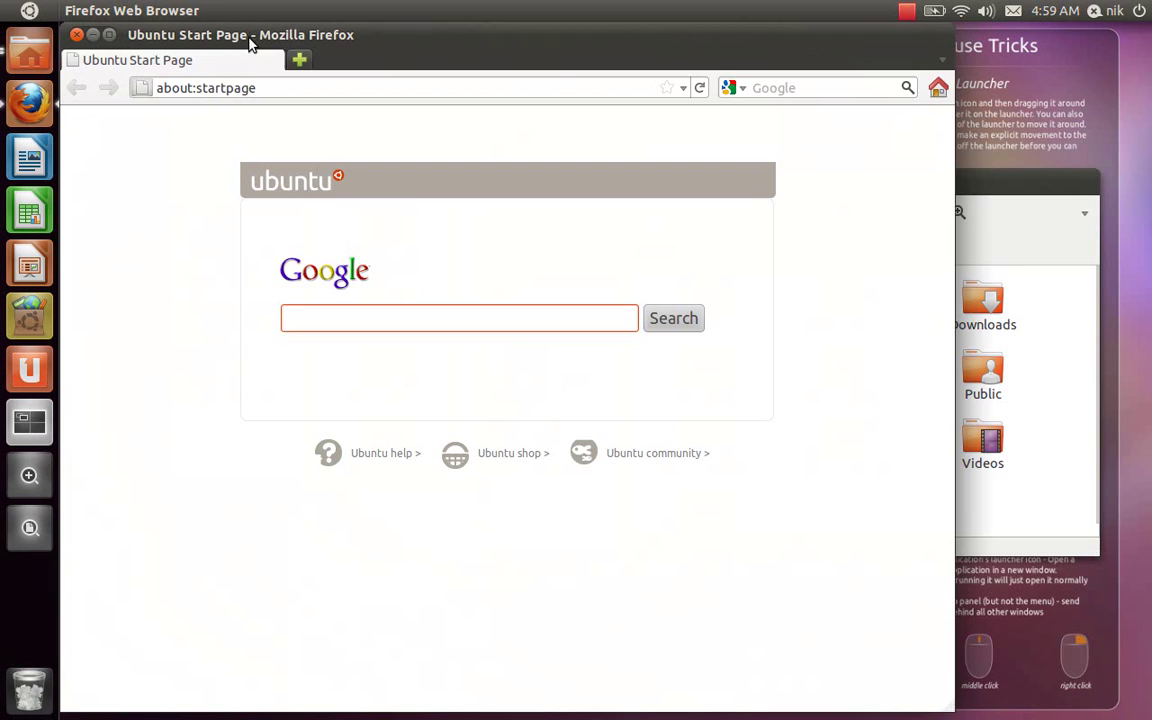
pyautogui.moveTo(226, 42); pyautogui.dragTo(327, 39)
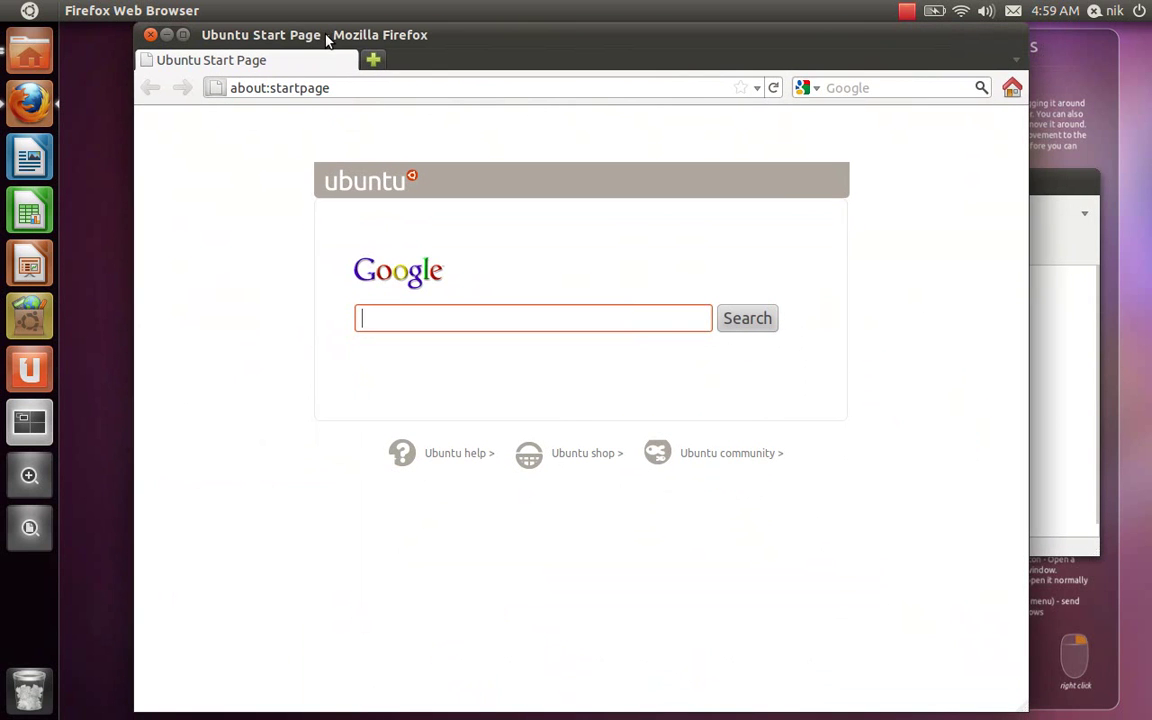
pyautogui.press('super')
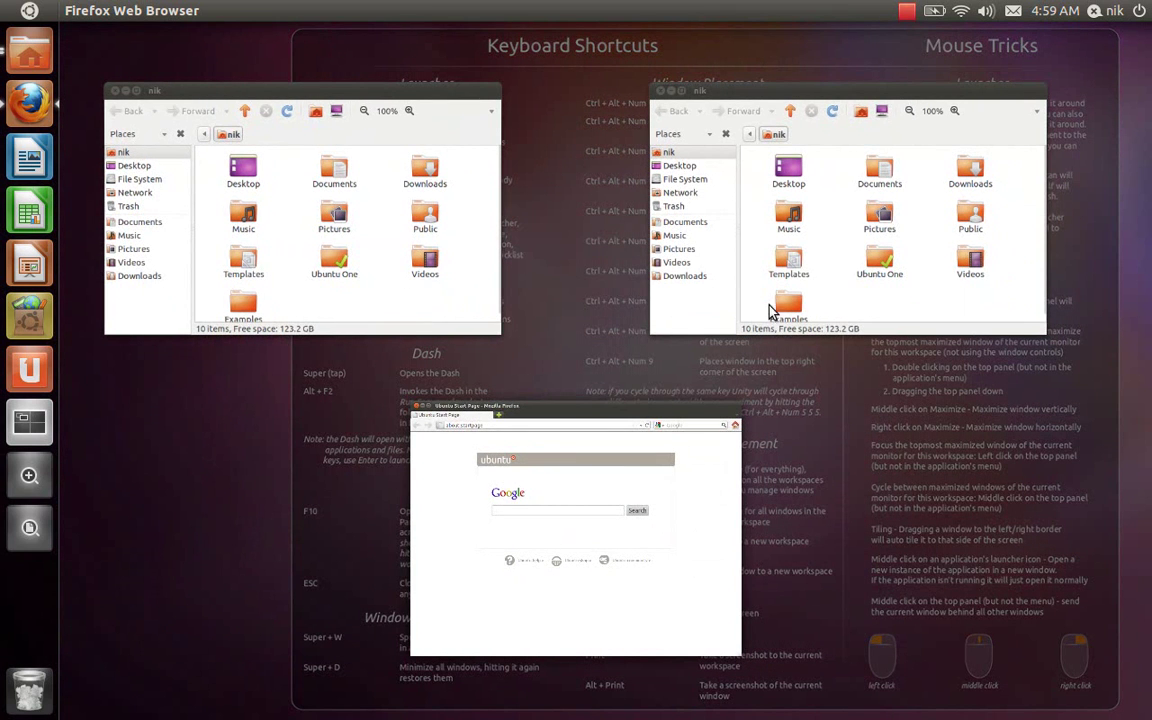
pyautogui.click(422, 270)
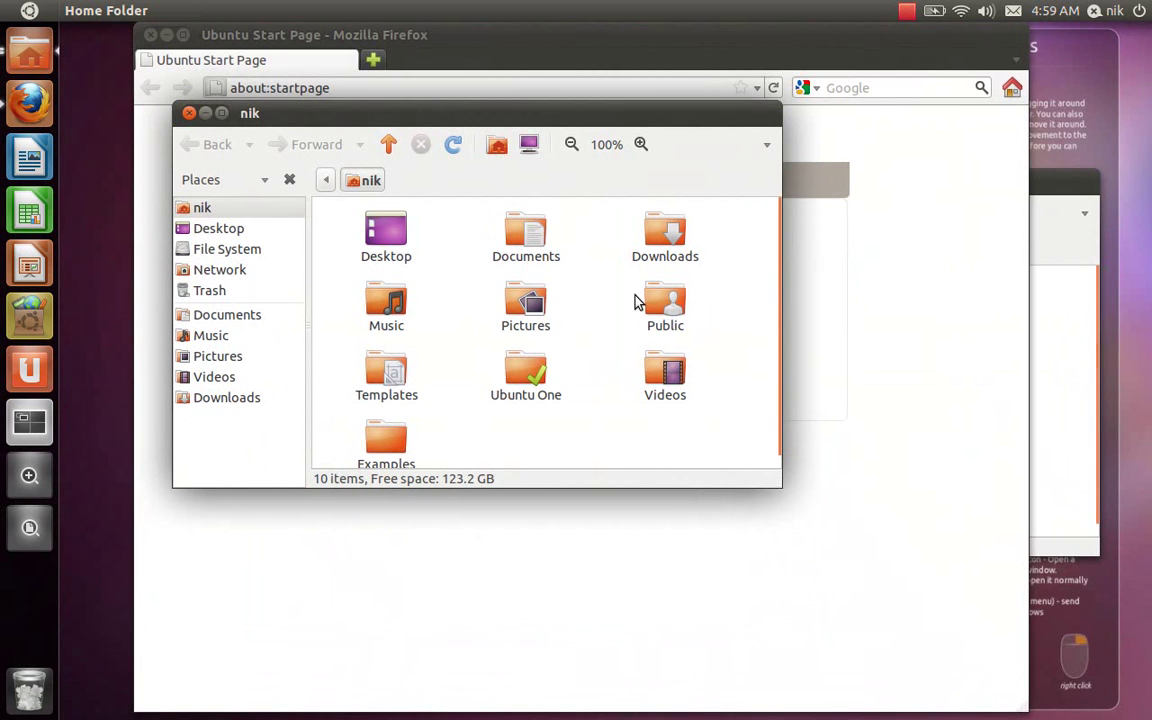
# Step: Close both home folder windows and the Firefox window
pyautogui.click(188, 114)
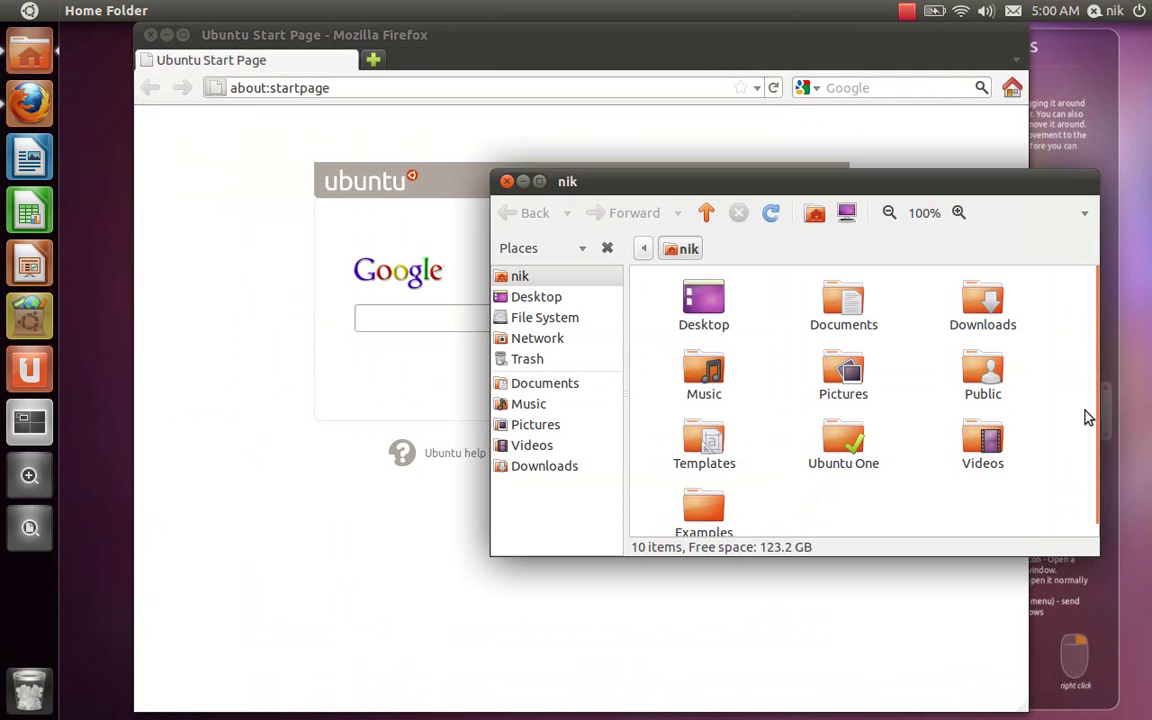
pyautogui.click(507, 181)
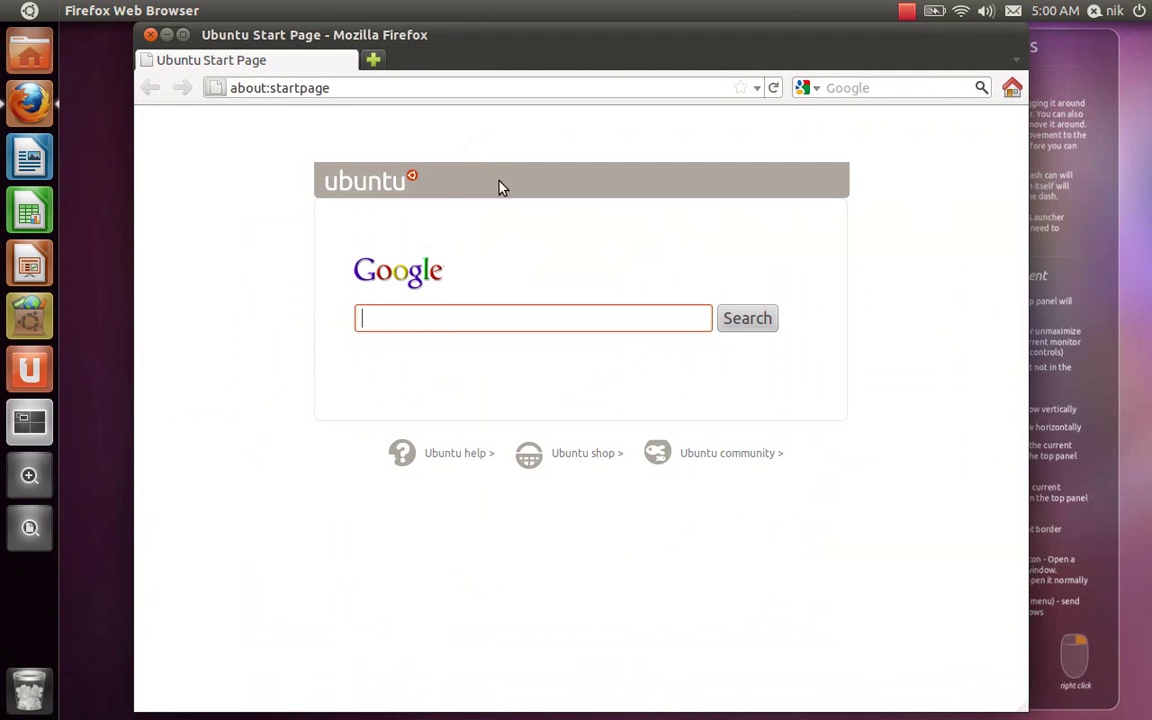
pyautogui.click(149, 35)
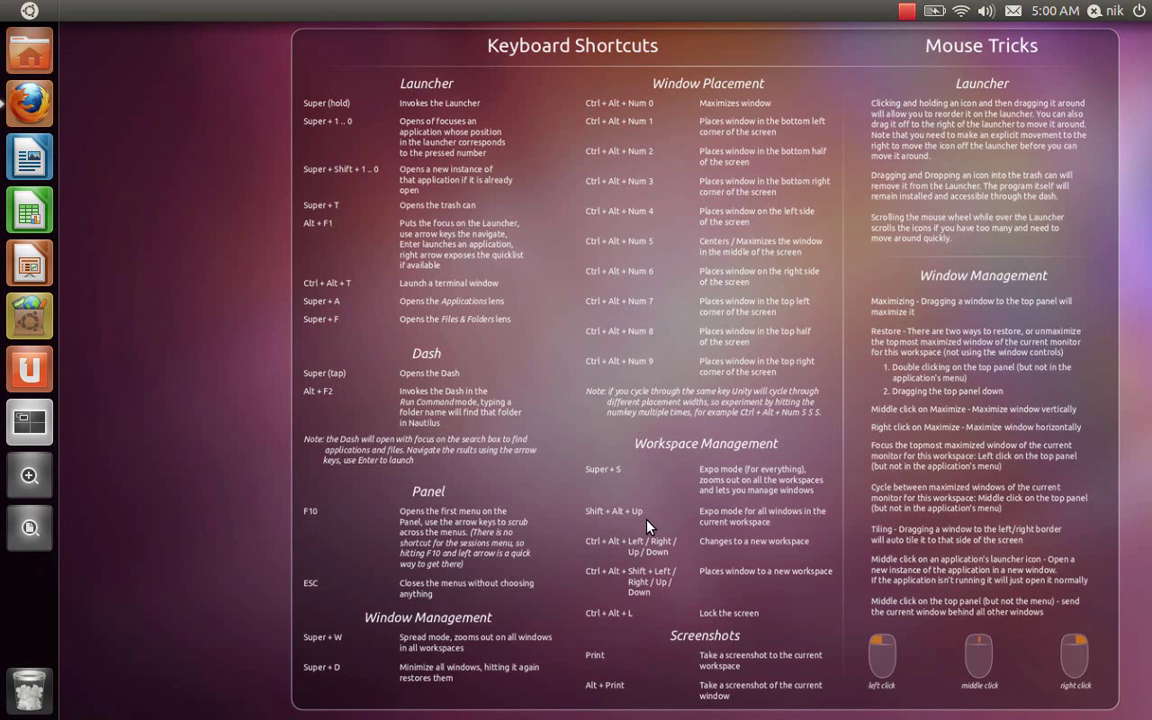
# Step: Cycle through the workspaces with Ctrl+Alt+arrows and return to the first one
pyautogui.hotkey('ctrl', 'alt', 'Down')
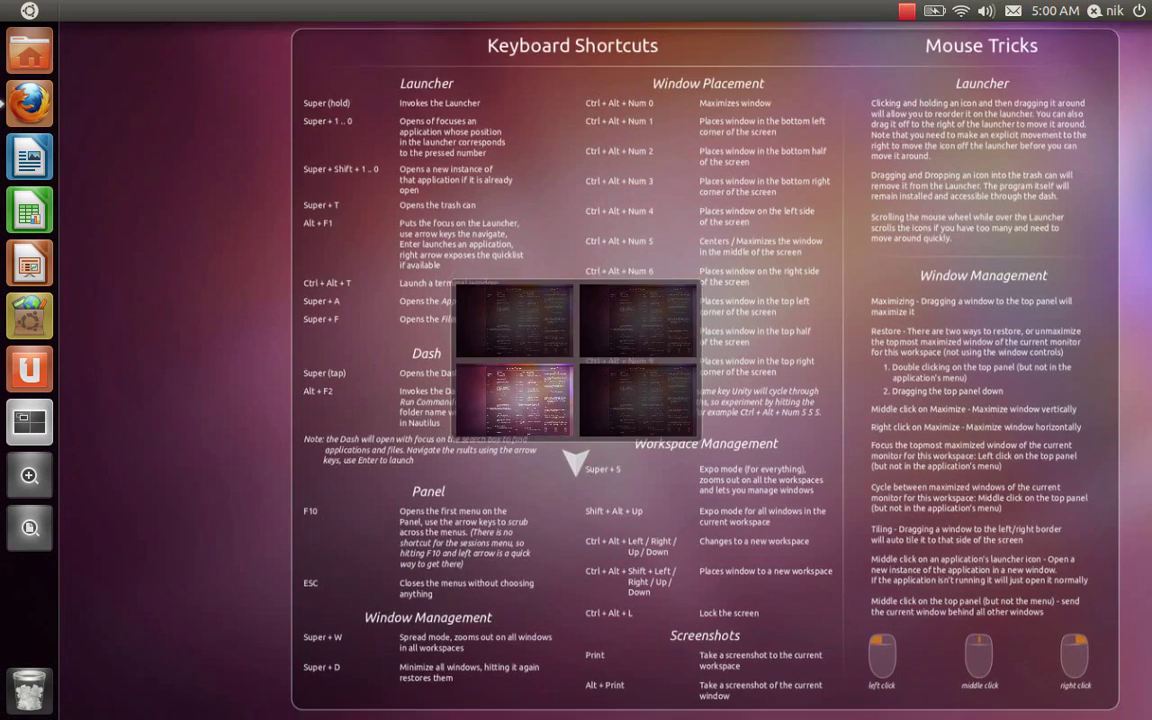
pyautogui.hotkey('ctrl', 'alt', 'Up')
pyautogui.hotkey('ctrl', 'alt', 'Down')
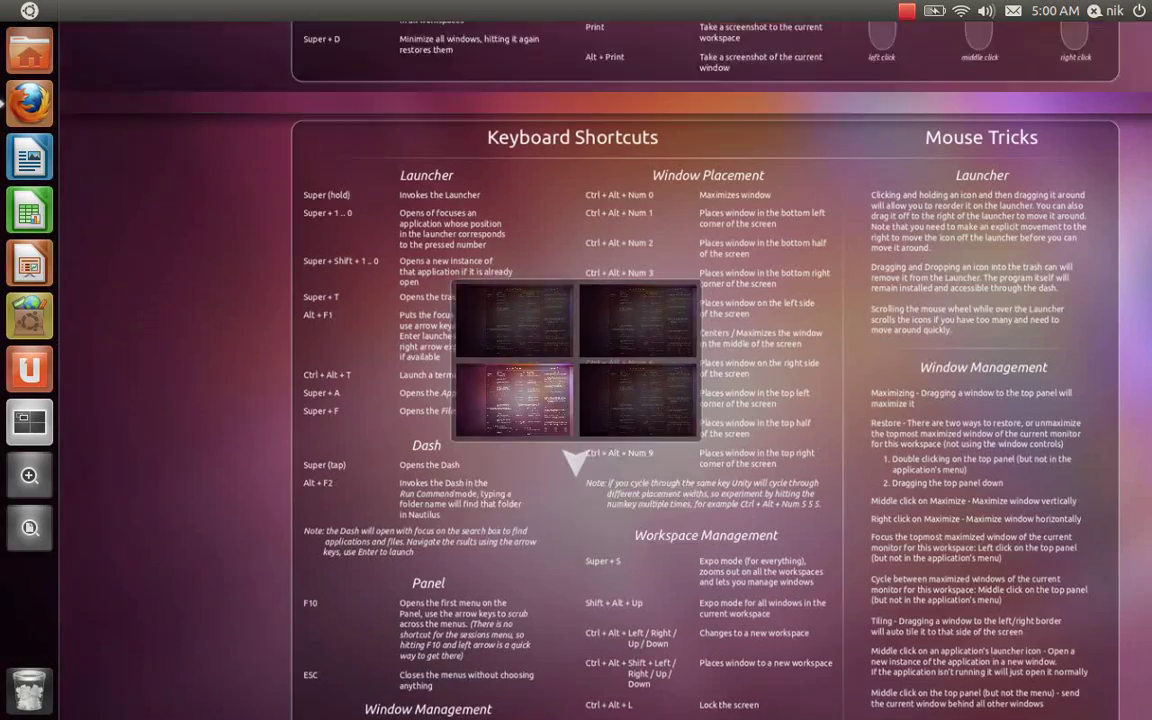
pyautogui.hotkey('ctrl', 'alt', 'Right')
pyautogui.hotkey('ctrl', 'alt', 'Up')
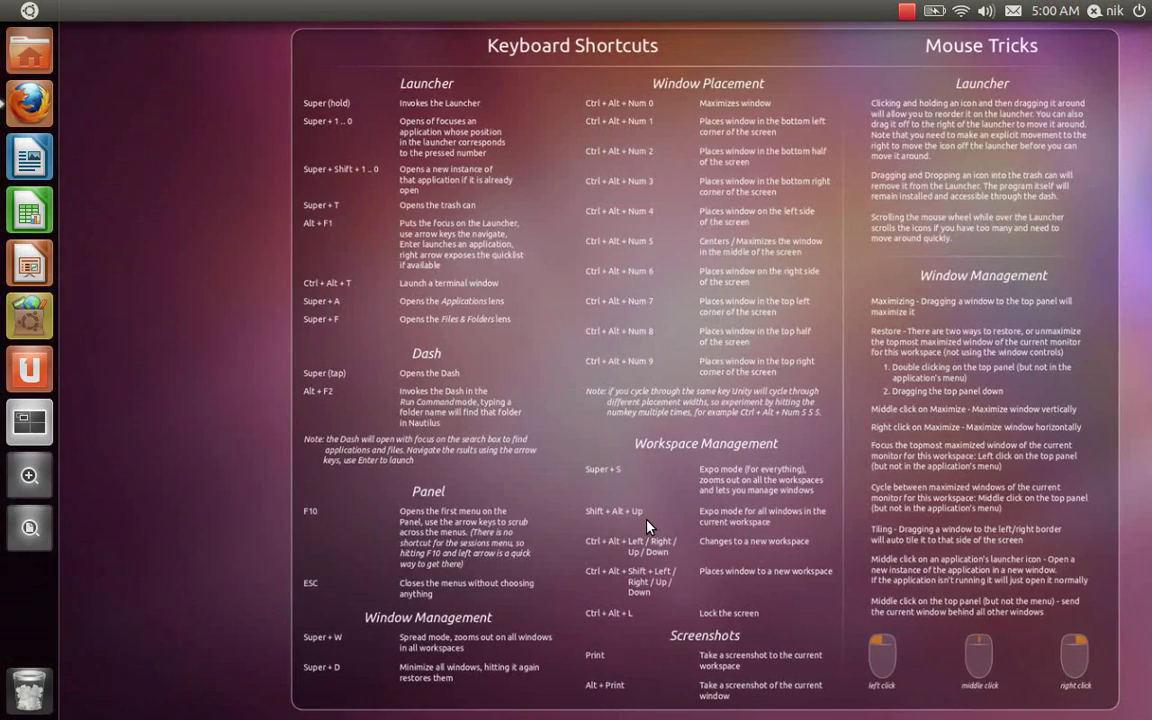
# Step: Relaunch Firefox and move its window into the top-left workspace using the Super+S Expo view
pyautogui.press('super+s')
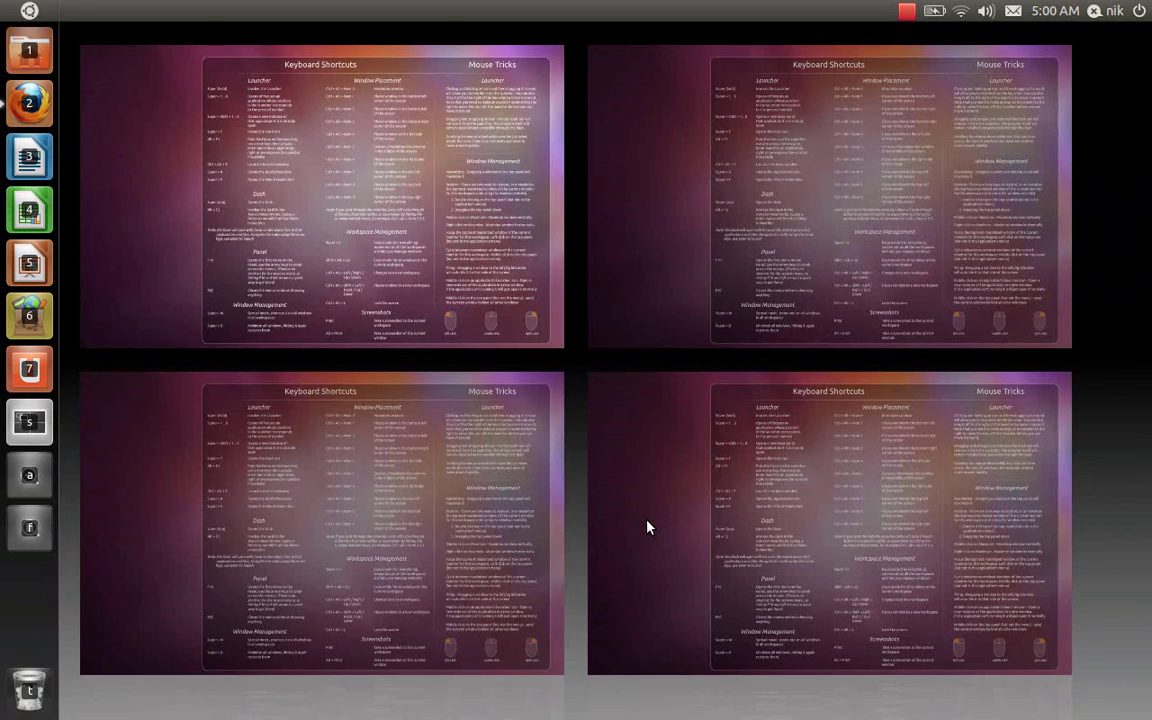
pyautogui.click(647, 527)
pyautogui.click(29, 102)
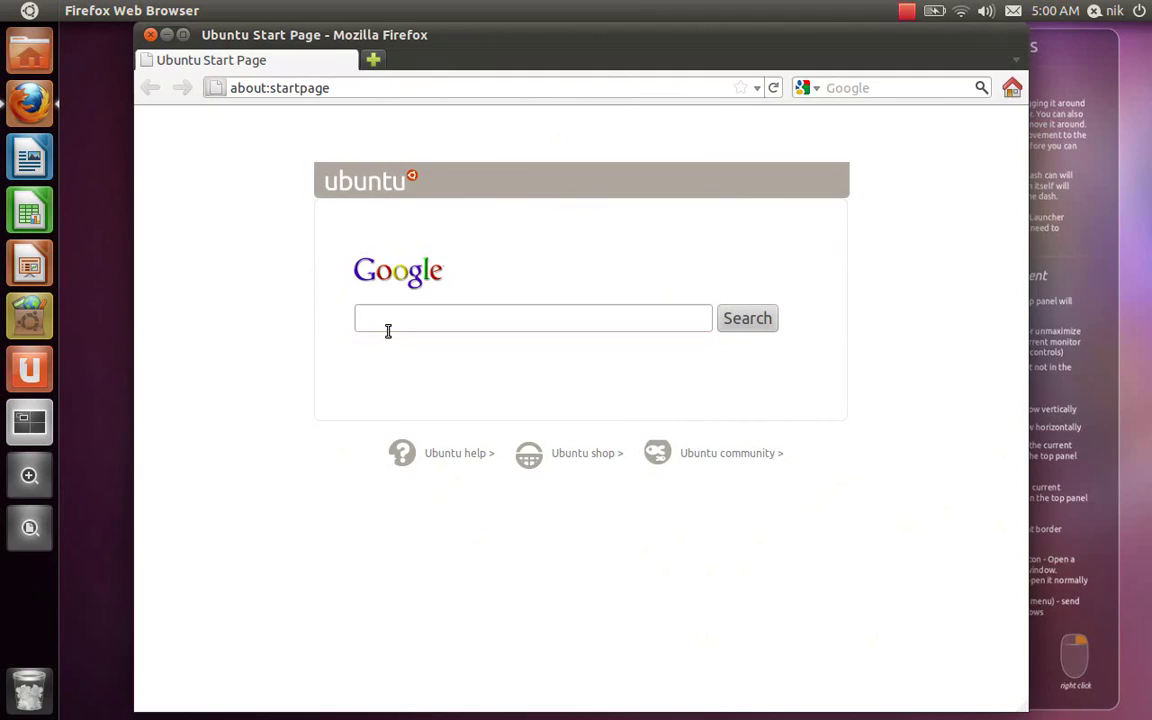
pyautogui.press('super+s')
pyautogui.moveTo(386, 334); pyautogui.dragTo(431, 317)
# Step: Create a new desktop folder keeping the default name 'untitled folder'
pyautogui.click(149, 213)
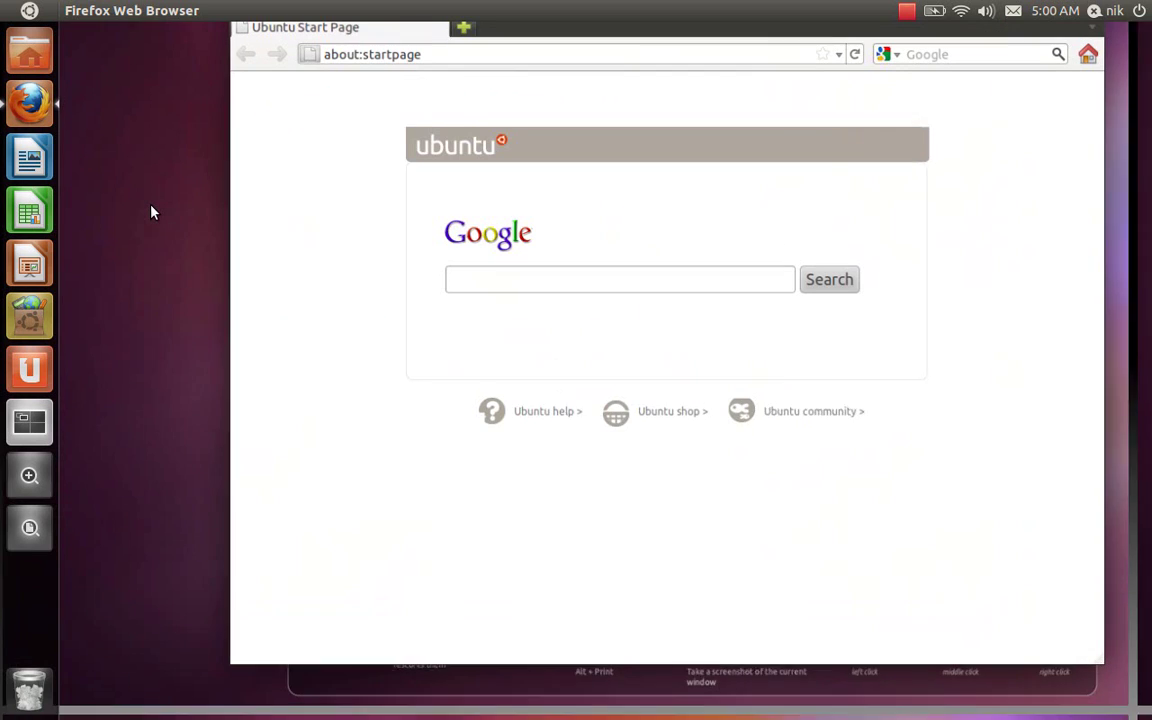
pyautogui.rightClick(152, 211)
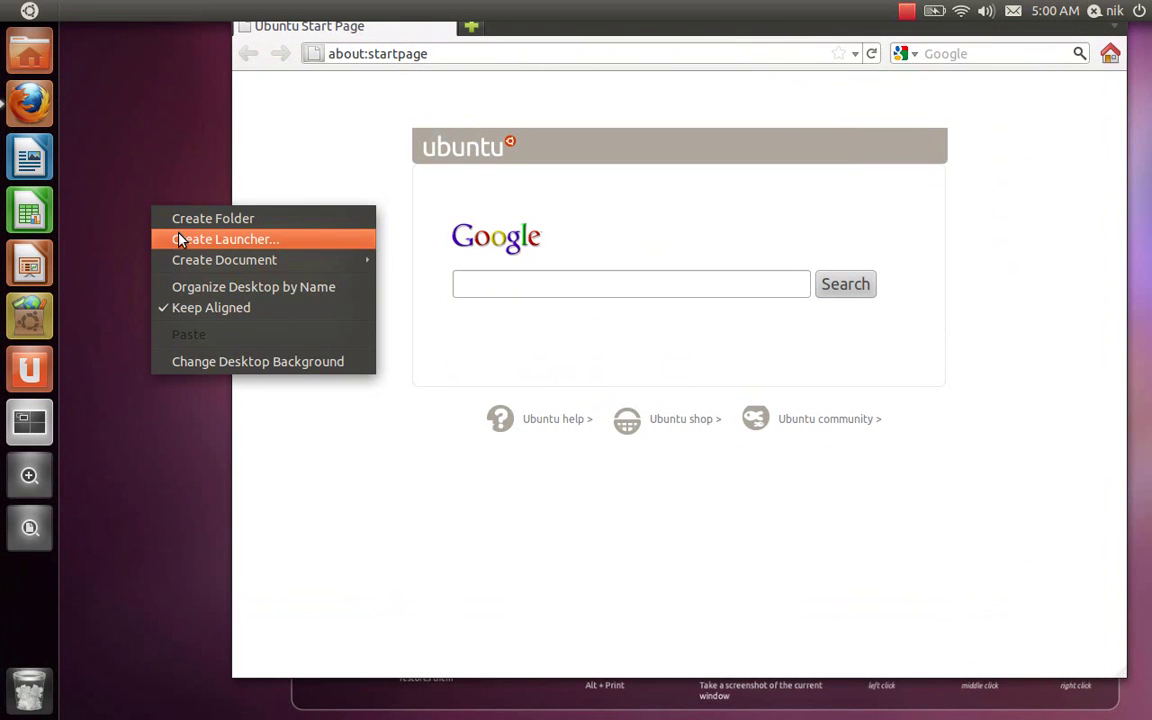
pyautogui.click(178, 219)
pyautogui.click(180, 293)
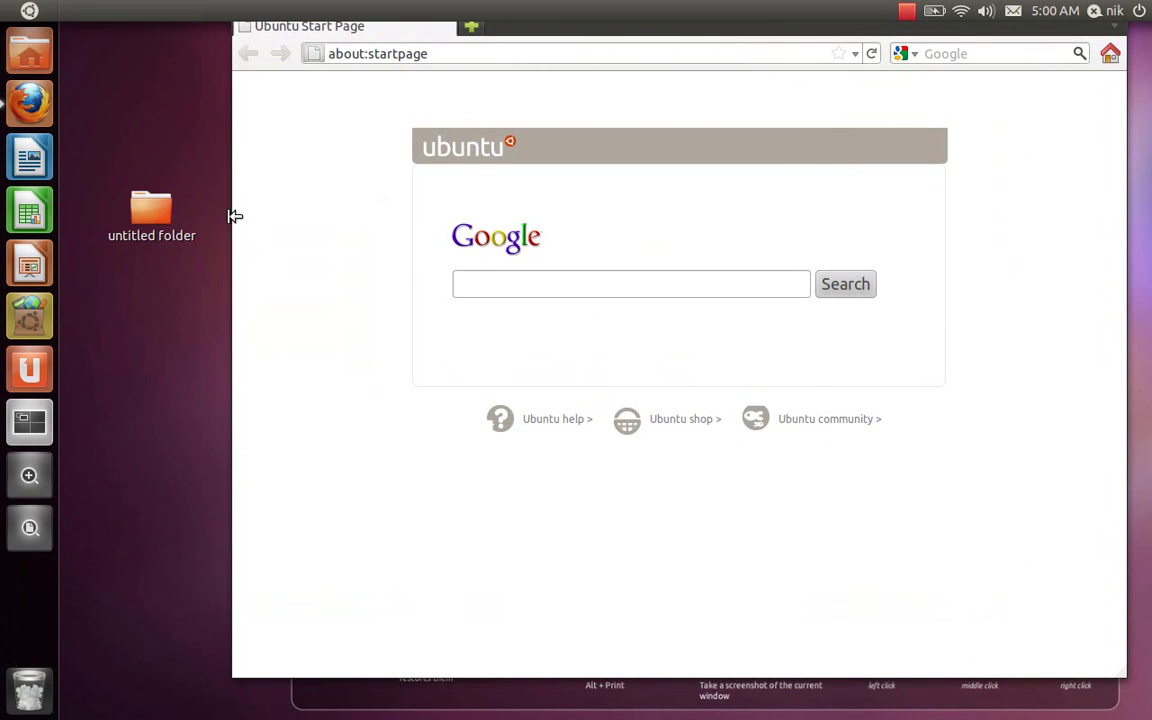
# Step: Move the untitled folder to the desktop's top-left corner and deselect it
pyautogui.click(167, 207)
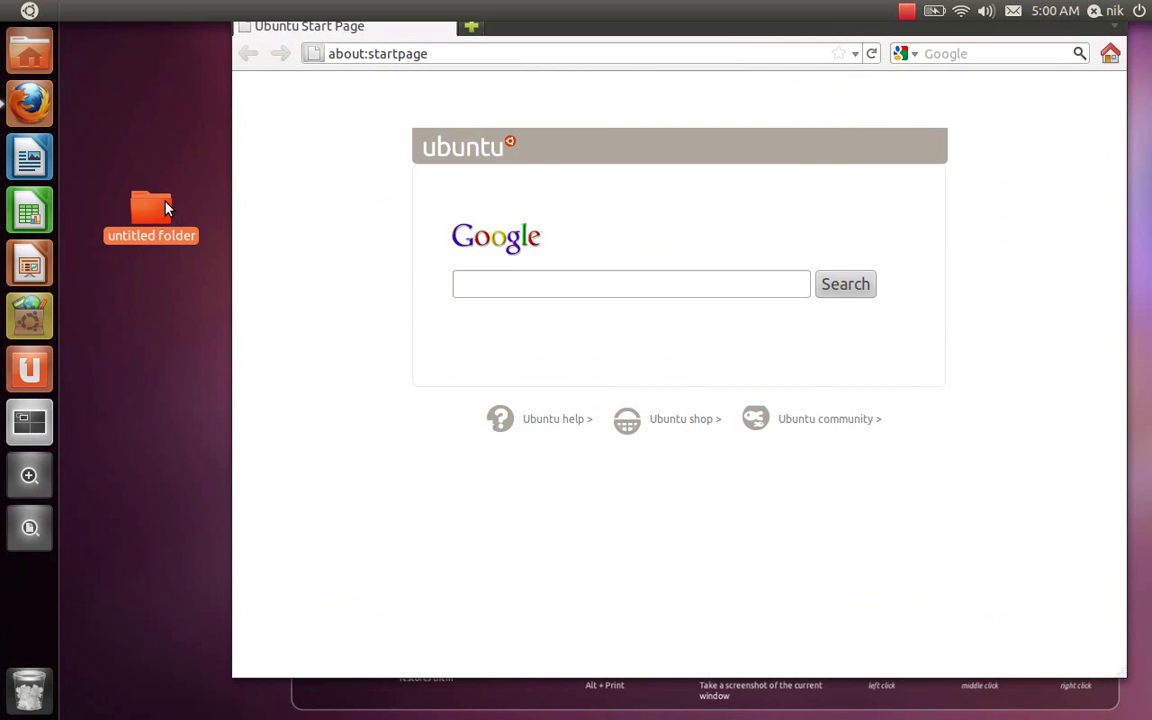
pyautogui.moveTo(167, 207); pyautogui.dragTo(118, 89)
pyautogui.click(124, 177)
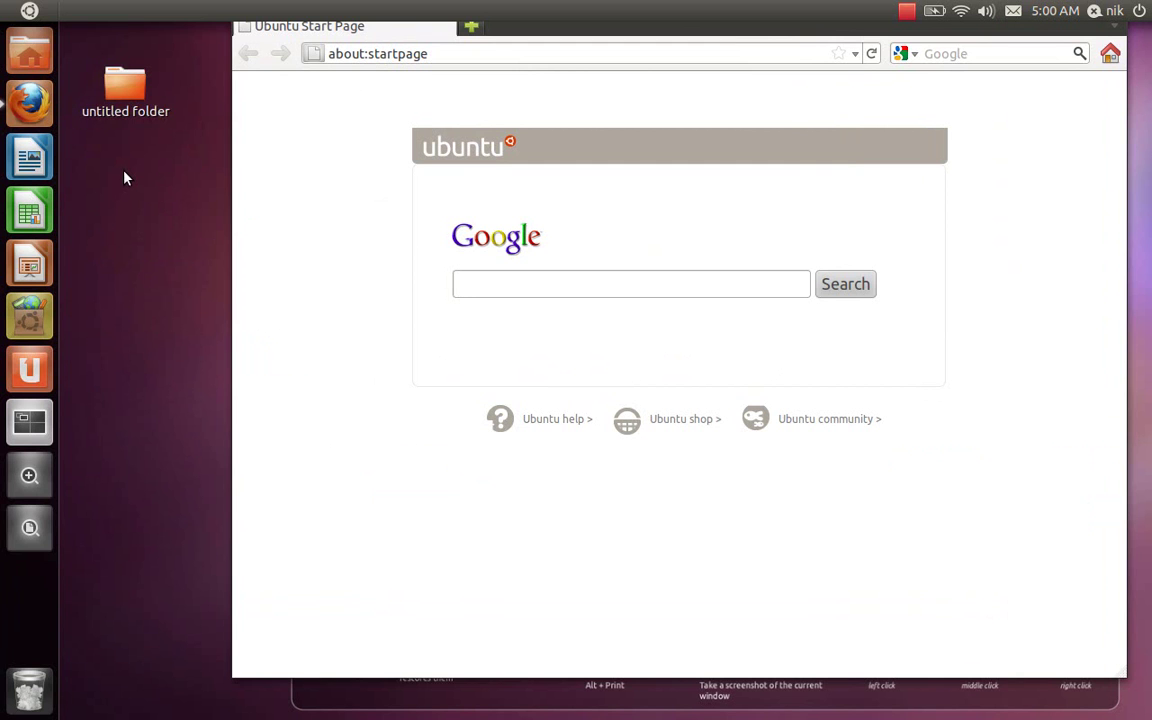
# Step: Toggle the Dash open and closed, then return to the top-left workspace via Expo
pyautogui.press('super')
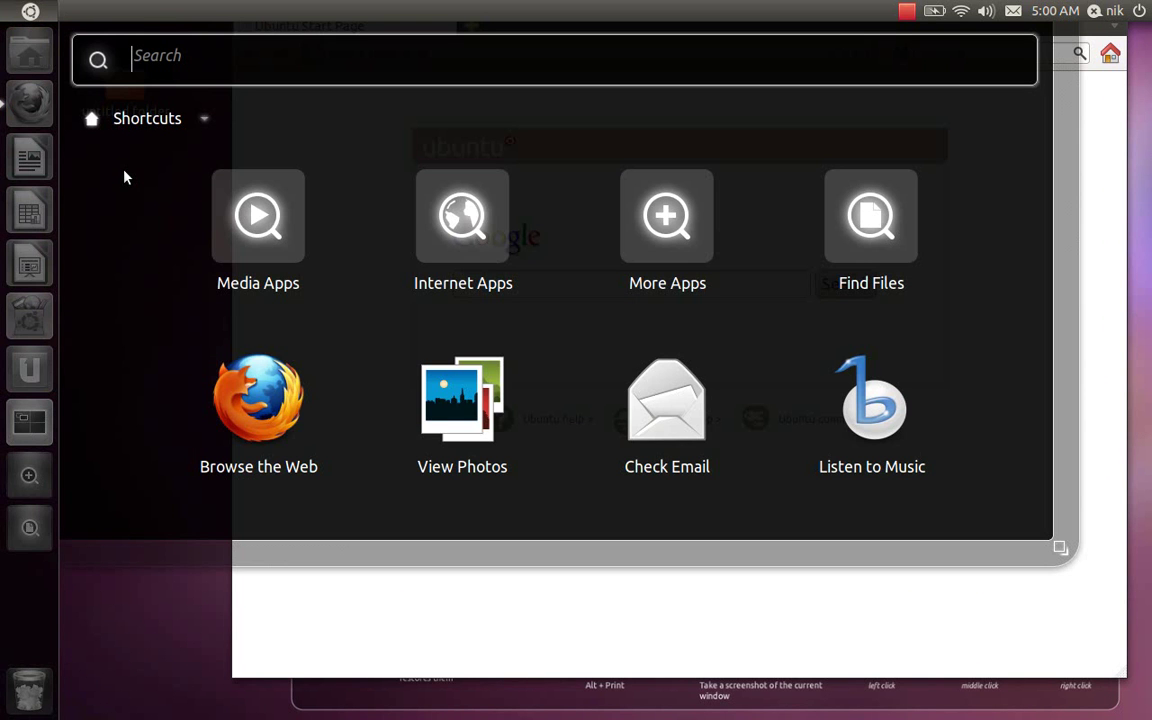
pyautogui.press('super')
pyautogui.press('super+s')
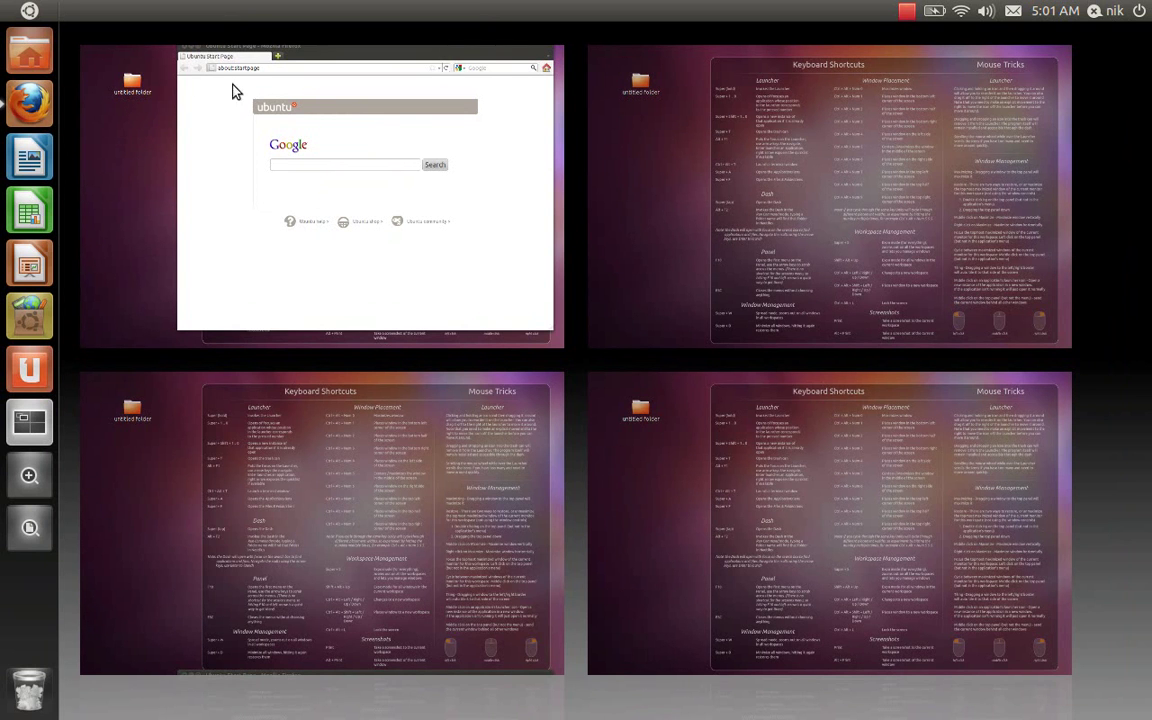
pyautogui.click(136, 190)
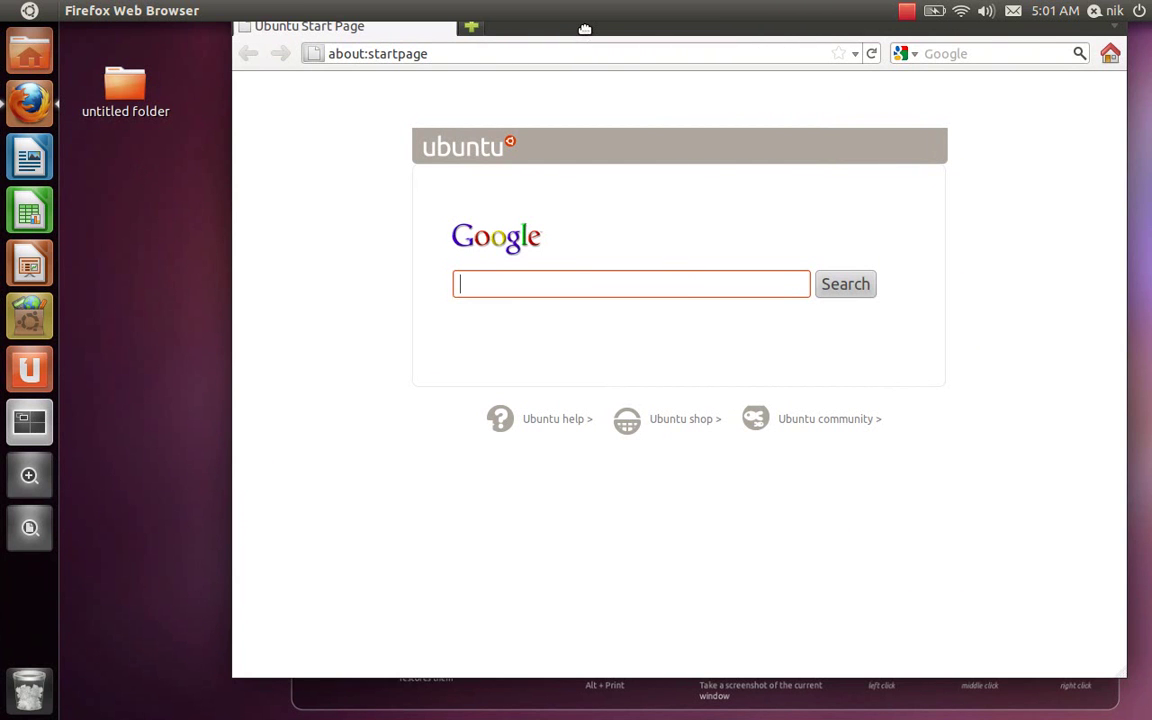
# Step: Pull Firefox down so its title bar shows, then start dragging the untitled folder
pyautogui.moveTo(585, 28); pyautogui.dragTo(545, 103)
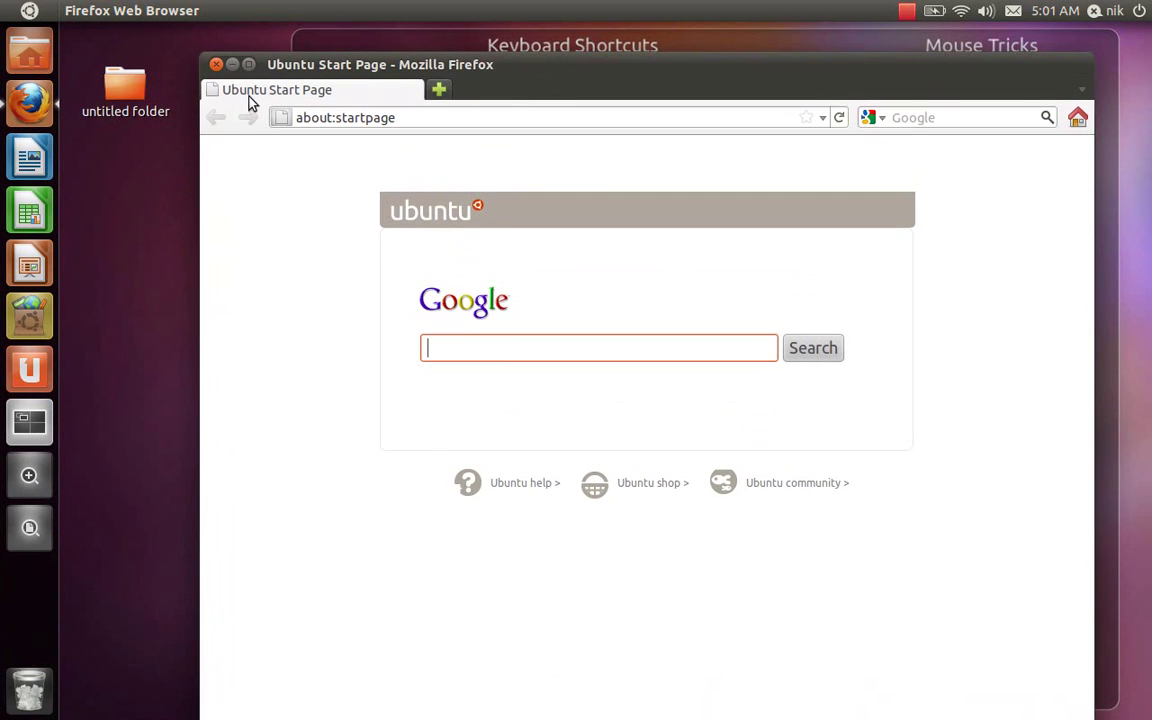
pyautogui.press('super+s')
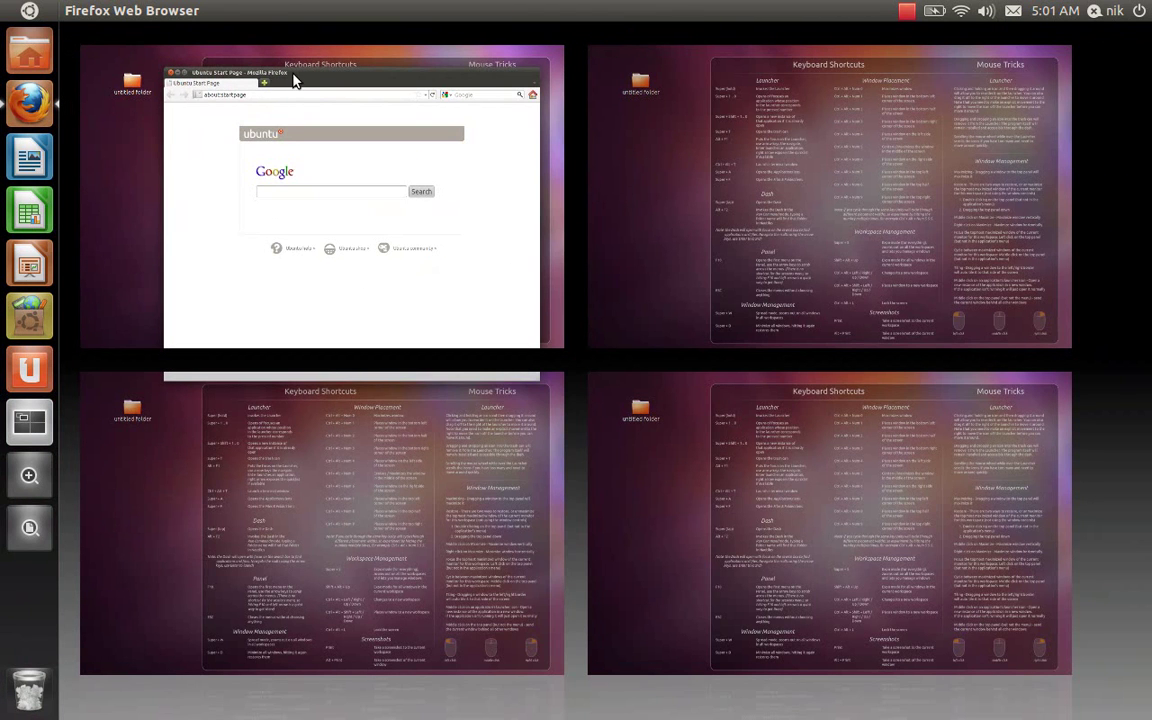
pyautogui.moveTo(293, 80); pyautogui.dragTo(258, 84)
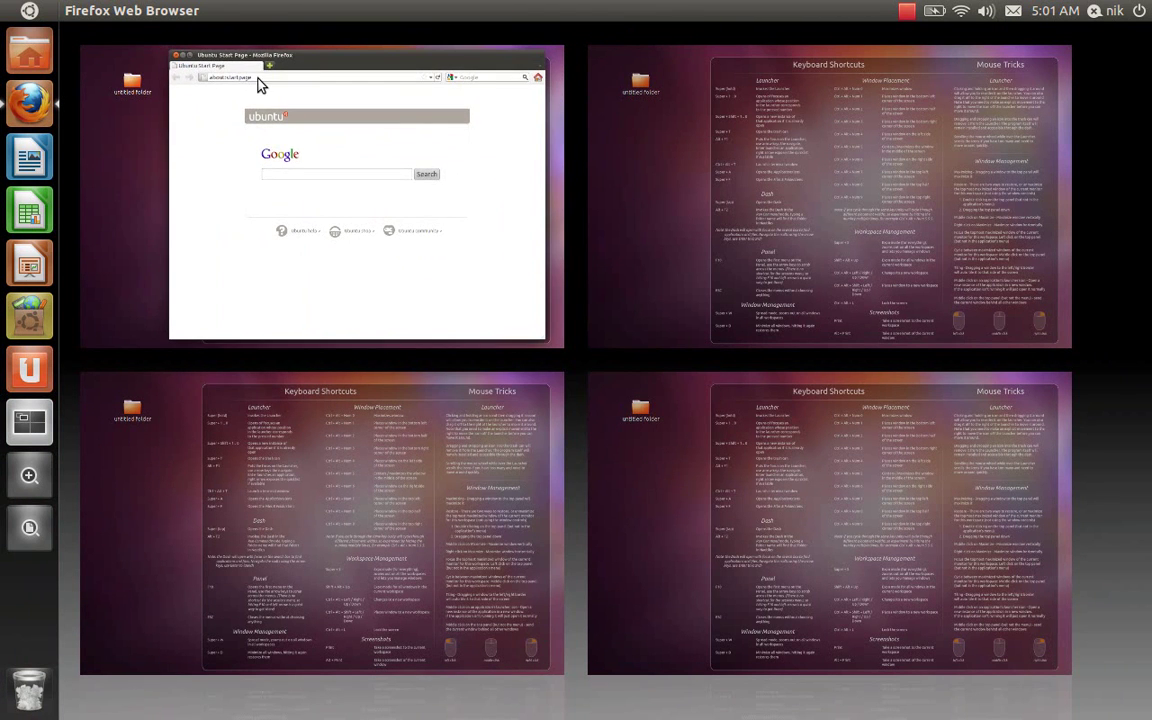
pyautogui.click(258, 84)
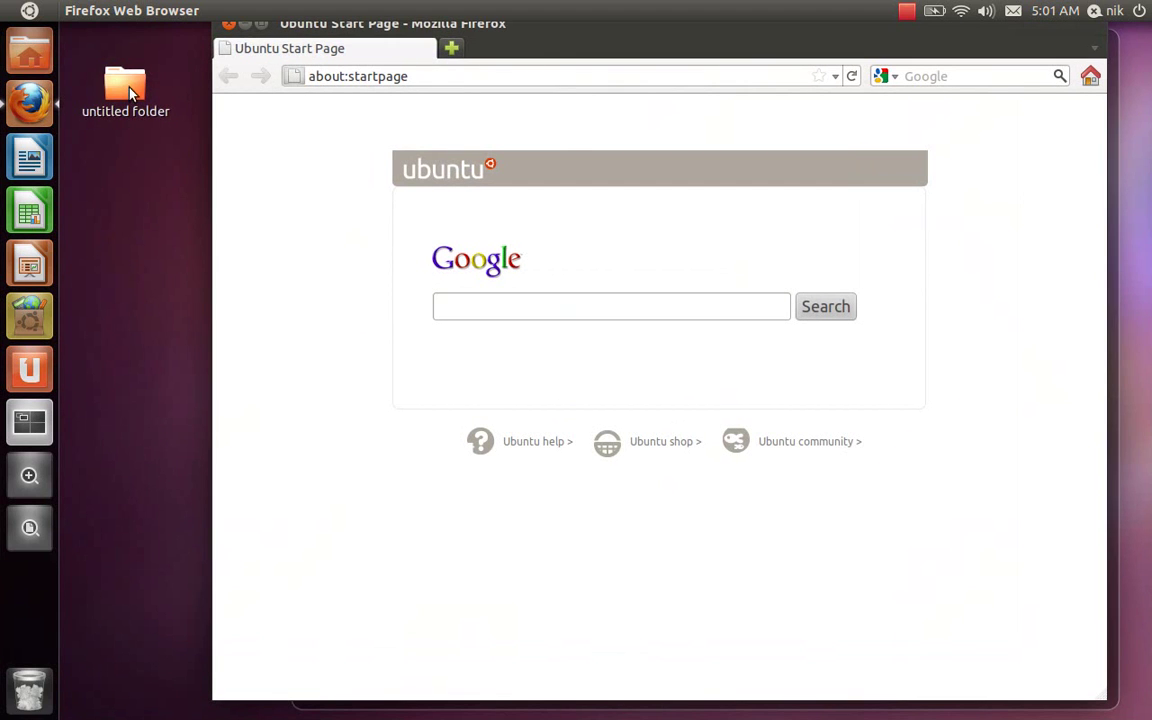
pyautogui.moveTo(129, 88); pyautogui.dragTo(159, 260)
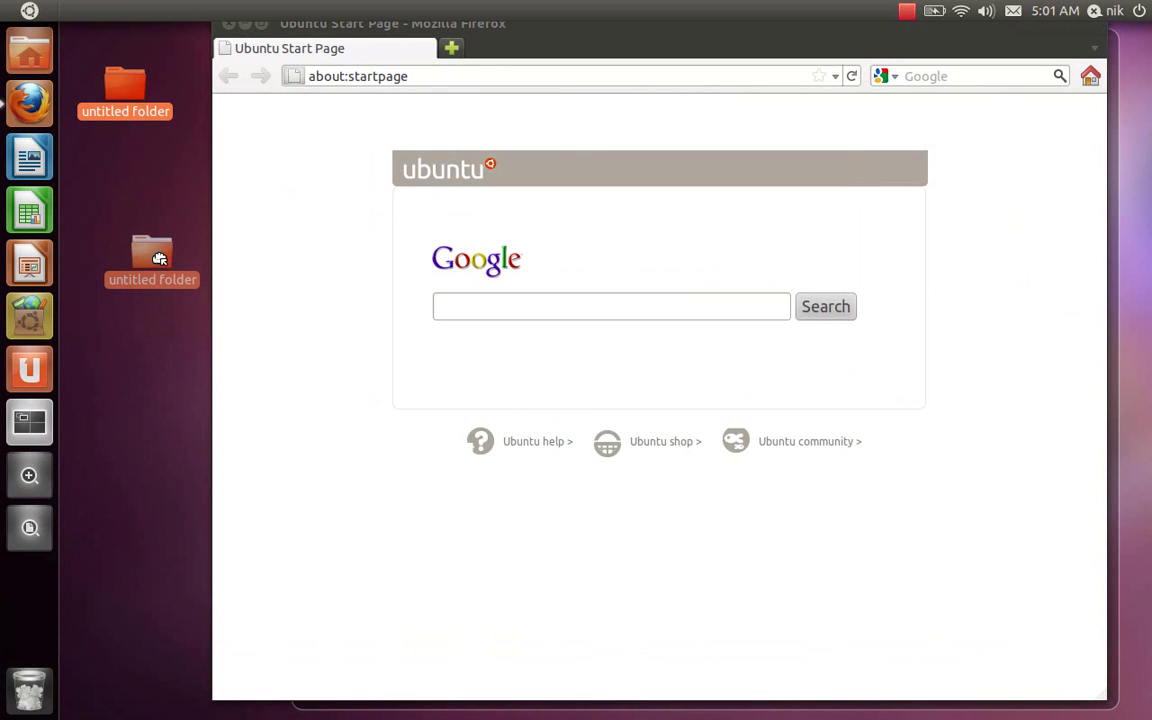
# Step: Move the untitled folder to the Trash, close Firefox, and clear the desktop
pyautogui.moveTo(159, 259); pyautogui.dragTo(159, 257)
pyautogui.moveTo(159, 257); pyautogui.dragTo(128, 96)
pyautogui.rightClick(128, 96)
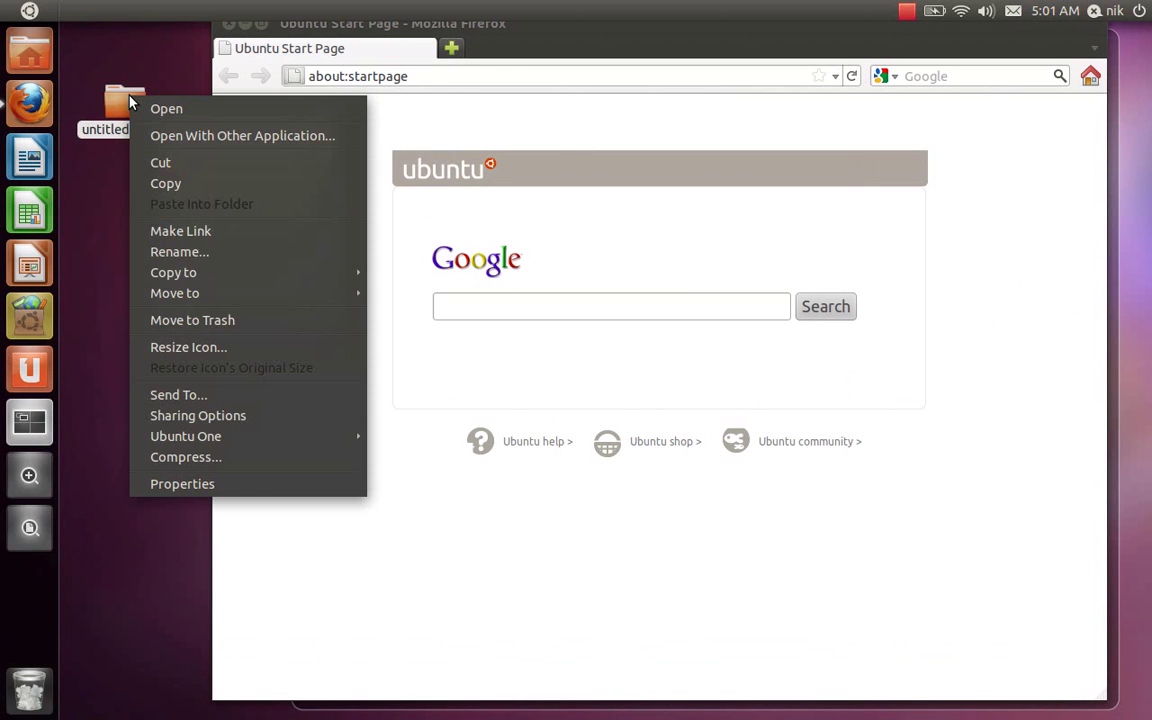
pyautogui.click(188, 319)
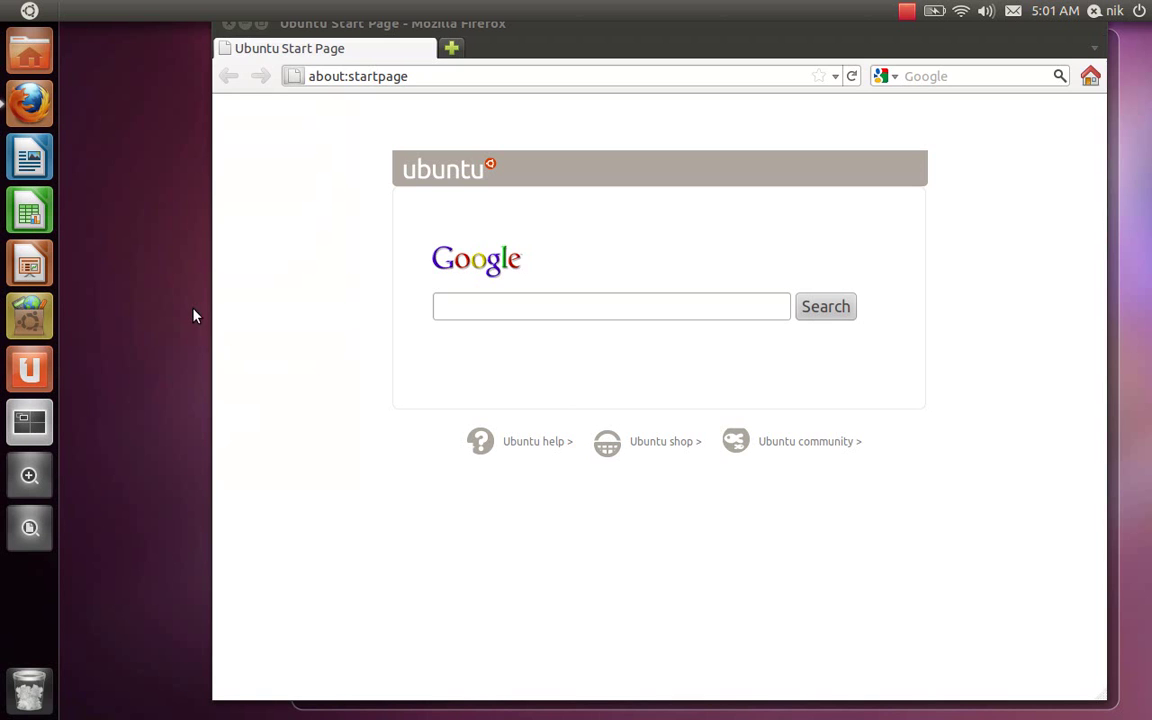
pyautogui.click(228, 22)
pyautogui.press('super')
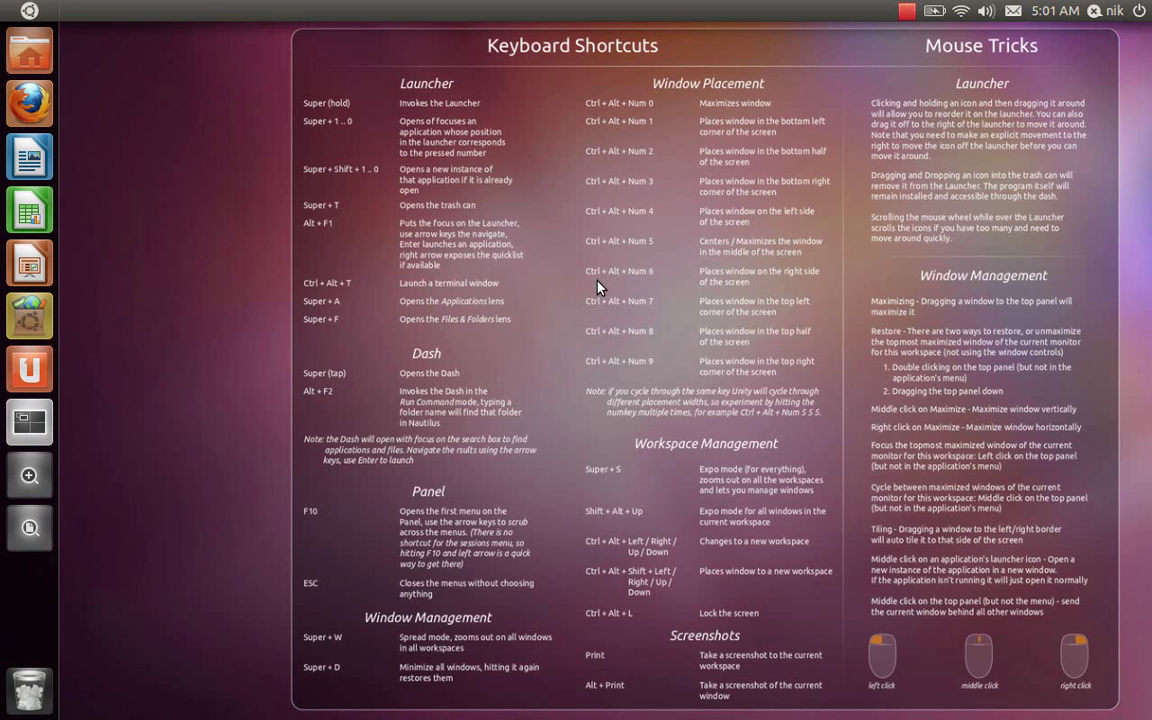